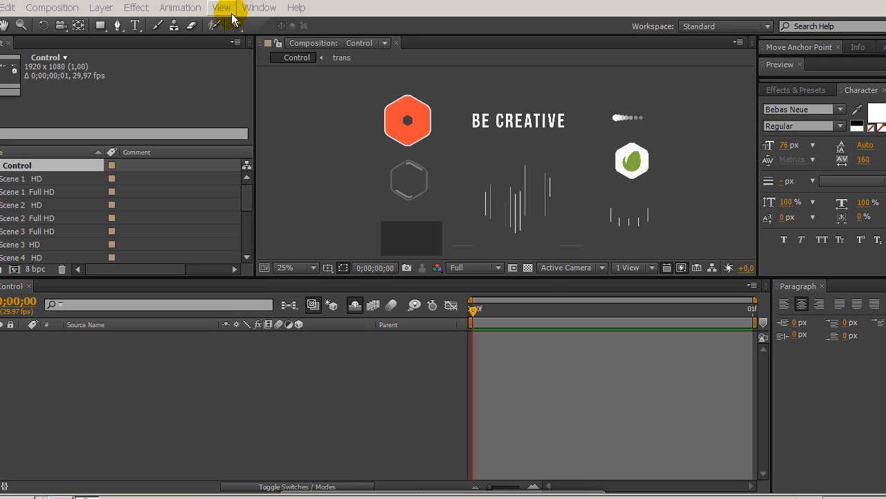
Step: Show the effect controls and select the white logo hexagon in the Control composition
click(261, 11)
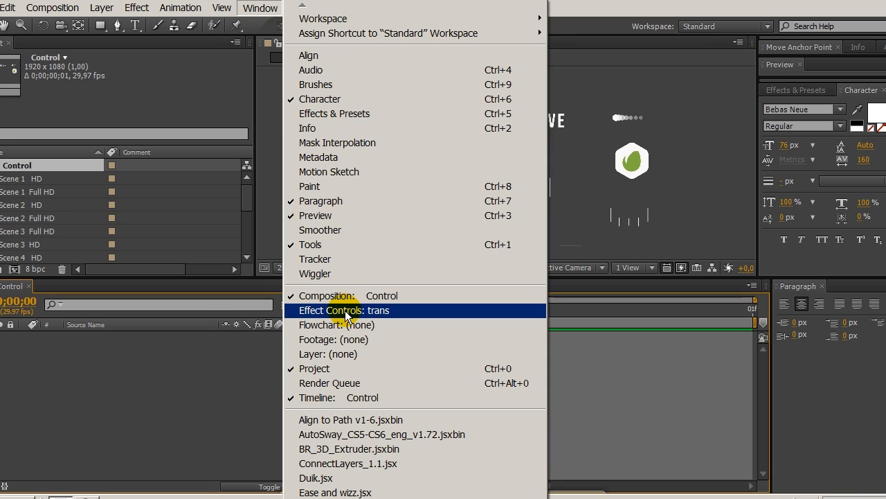
click(335, 312)
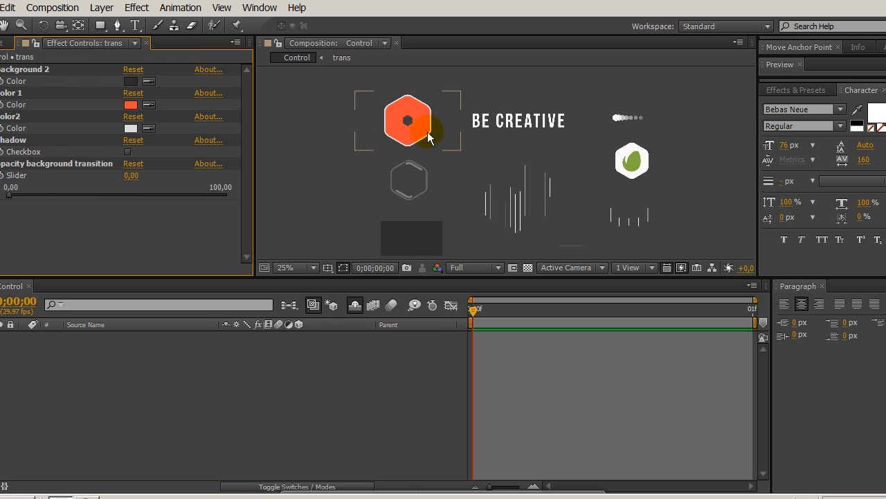
click(638, 172)
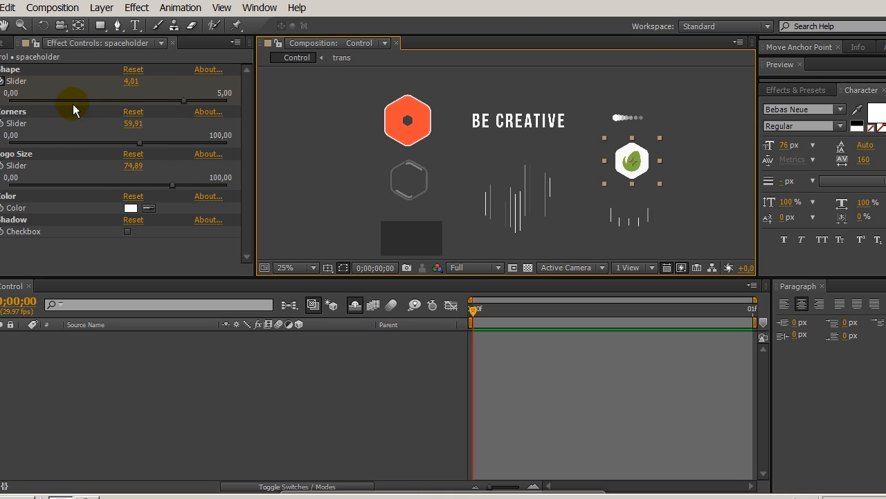
Step: Try the logo placeholder's Shape slider at 5,00, and then at about 4,37
click(183, 99)
mouse_move(215, 99)
mouse_down()
mouse_move(174, 103)
mouse_move(229, 101)
mouse_up()
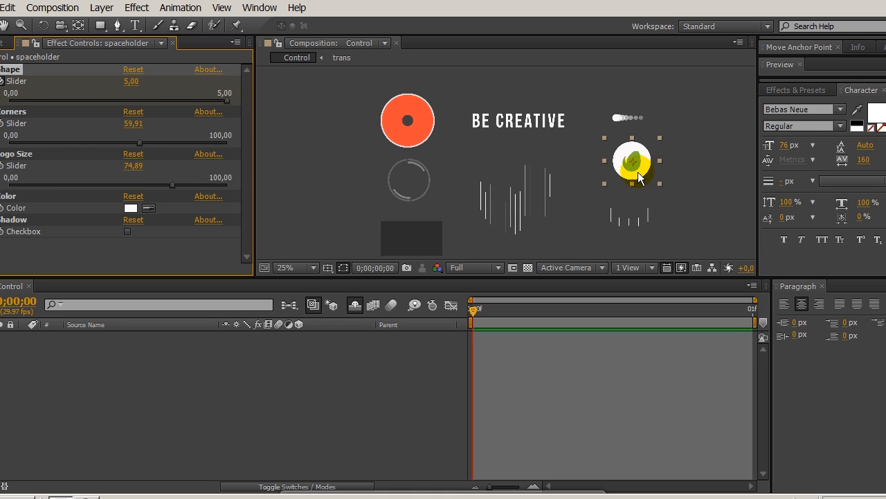
drag(226, 100, 200, 110)
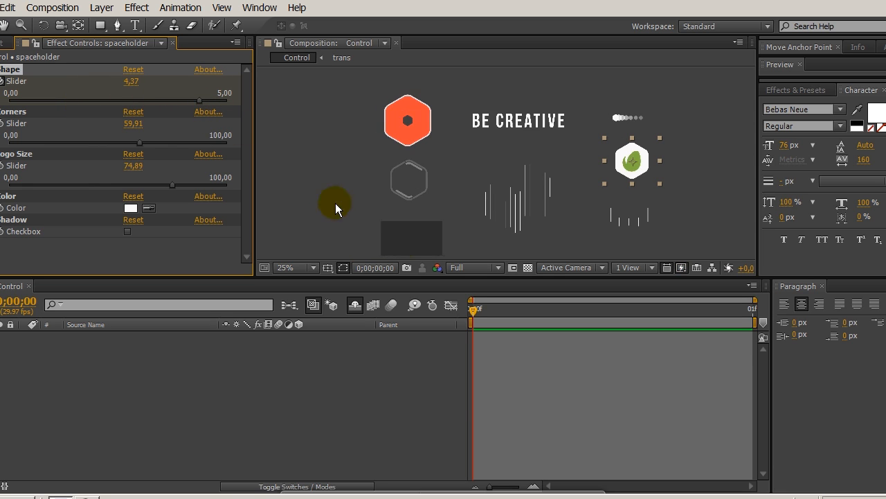
Step: Set the composition's preview resolution to Auto and the logo placeholder's Shape slider to about 4,03
click(465, 266)
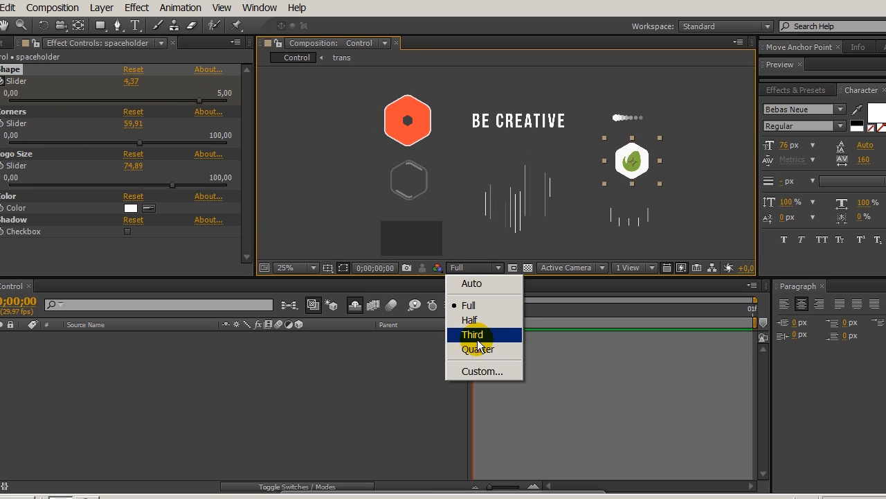
click(463, 283)
drag(205, 99, 246, 101)
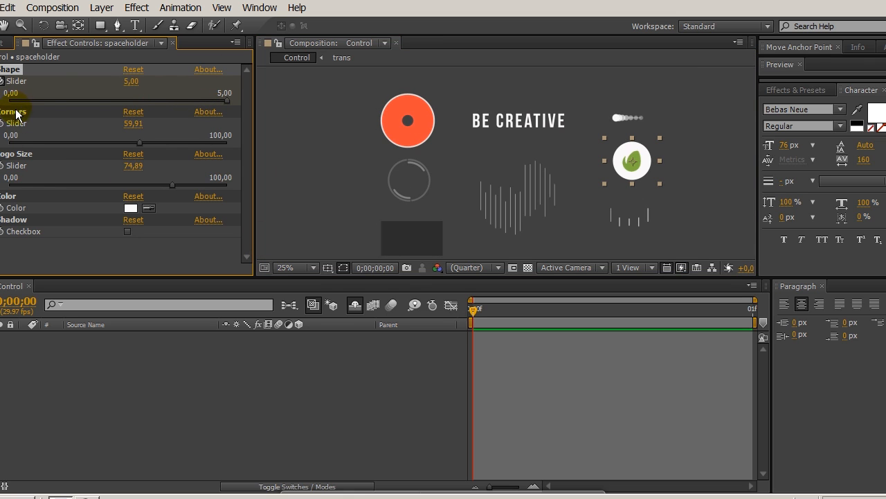
click(185, 100)
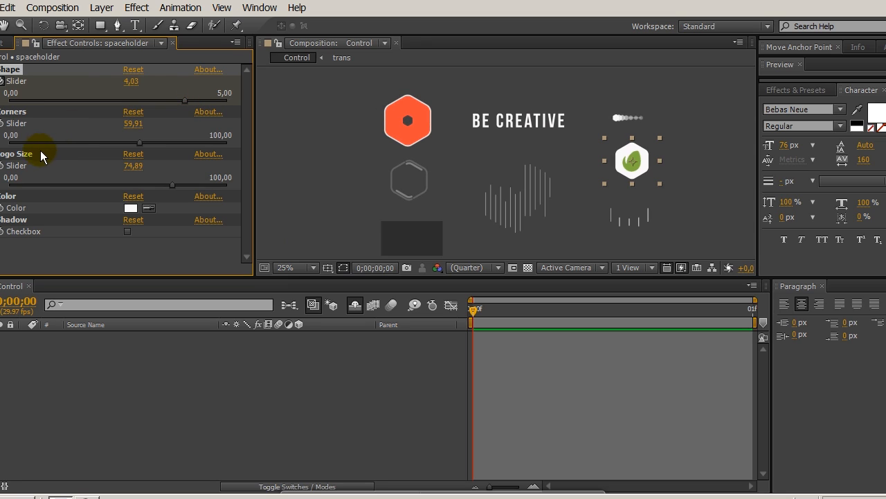
Step: Set the logo placeholder's Corners slider to 0,00 and its Logo Size slider to about 83,49
drag(141, 140, 159, 138)
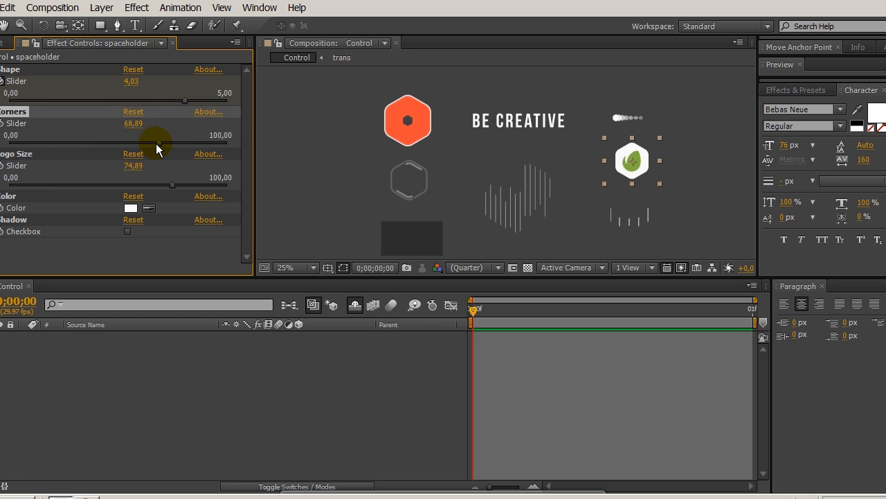
drag(157, 143, 10, 143)
click(221, 290)
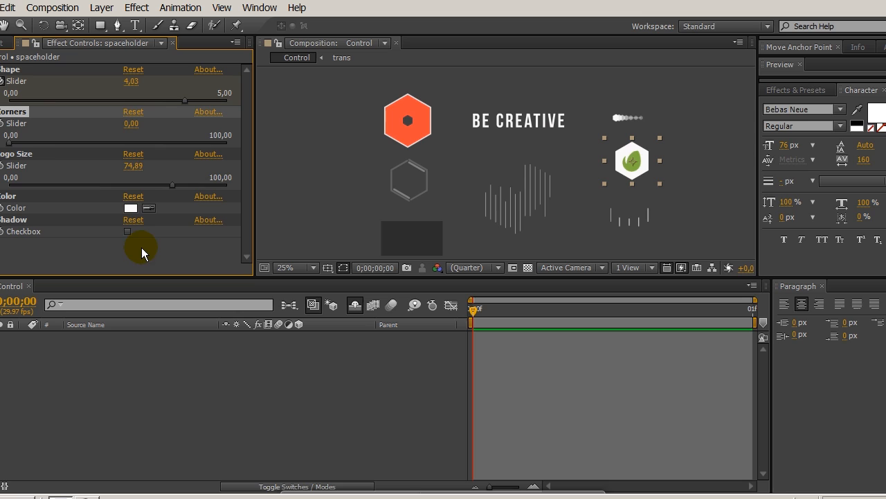
click(29, 154)
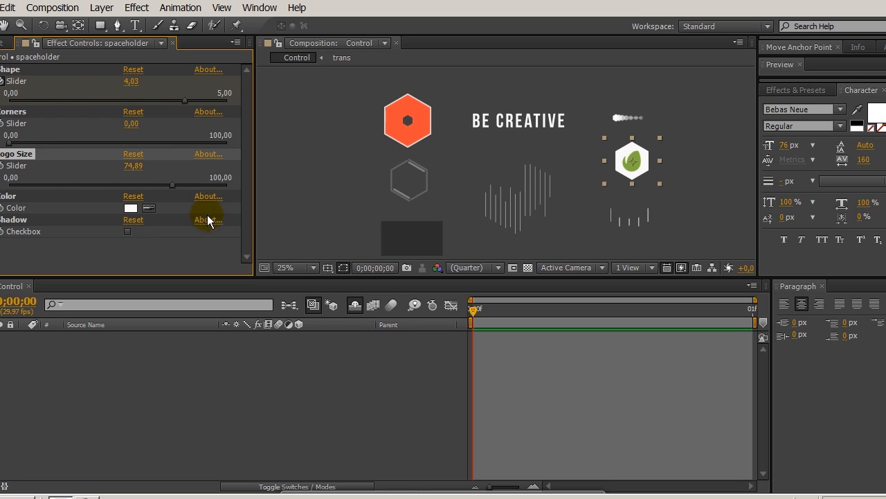
mouse_move(175, 186)
mouse_down()
mouse_move(127, 187)
mouse_move(192, 188)
mouse_up()
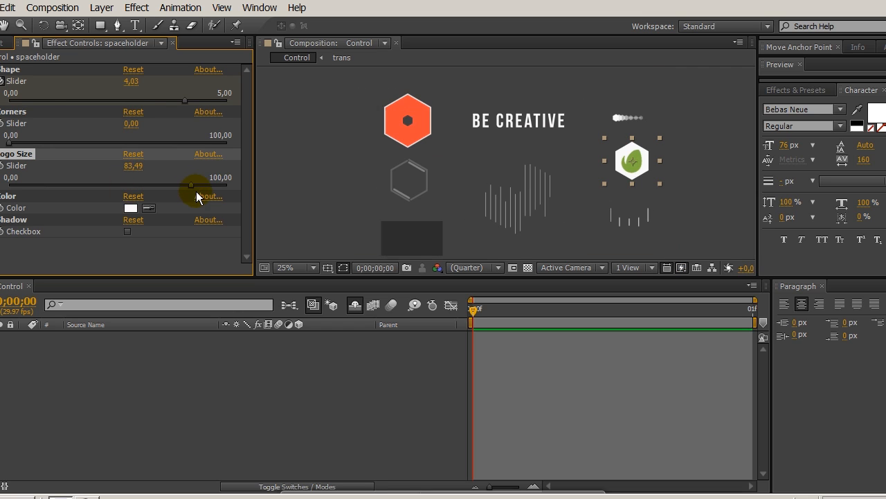
Step: Try bright cyan #3CEEF9 as the logo placeholder's color
click(11, 198)
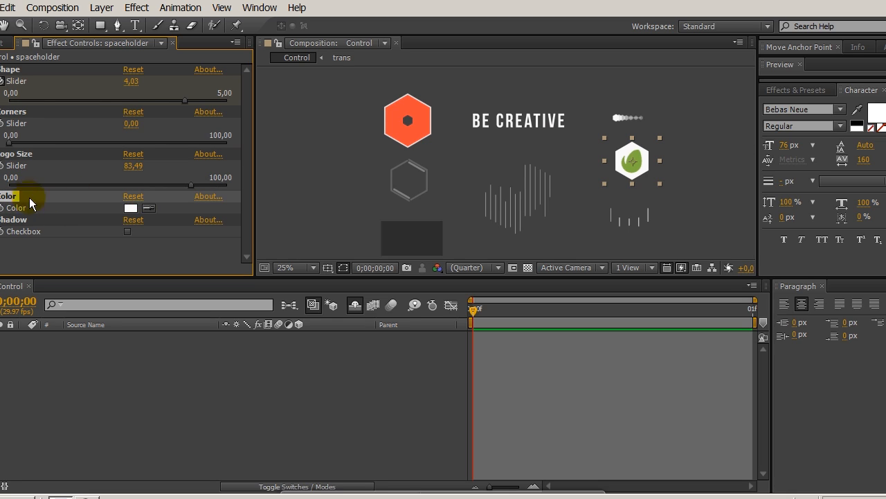
click(130, 208)
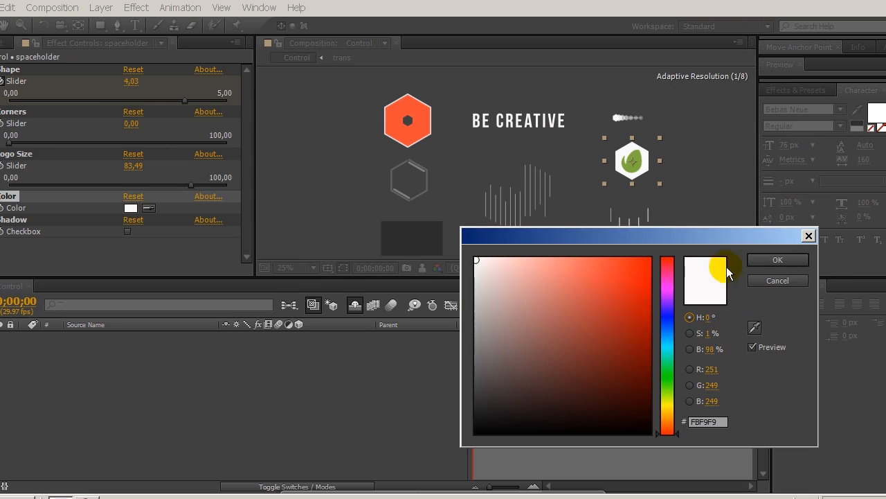
drag(669, 313, 672, 349)
click(625, 284)
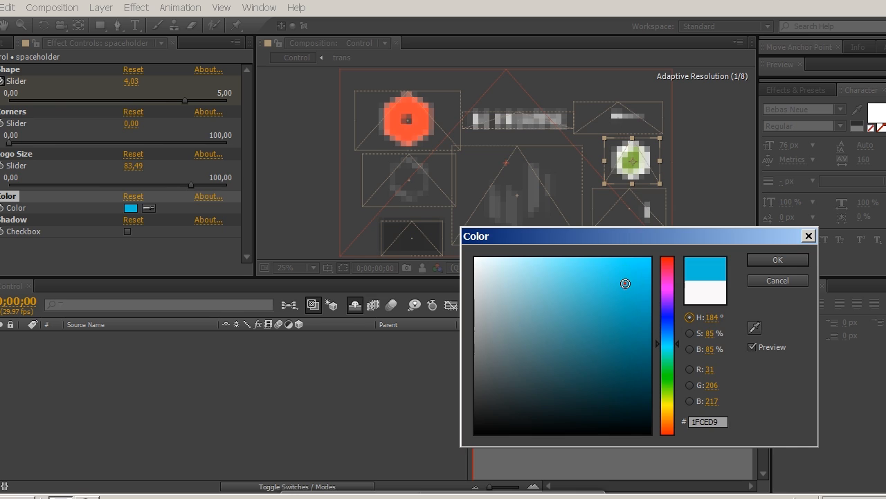
click(614, 262)
click(777, 260)
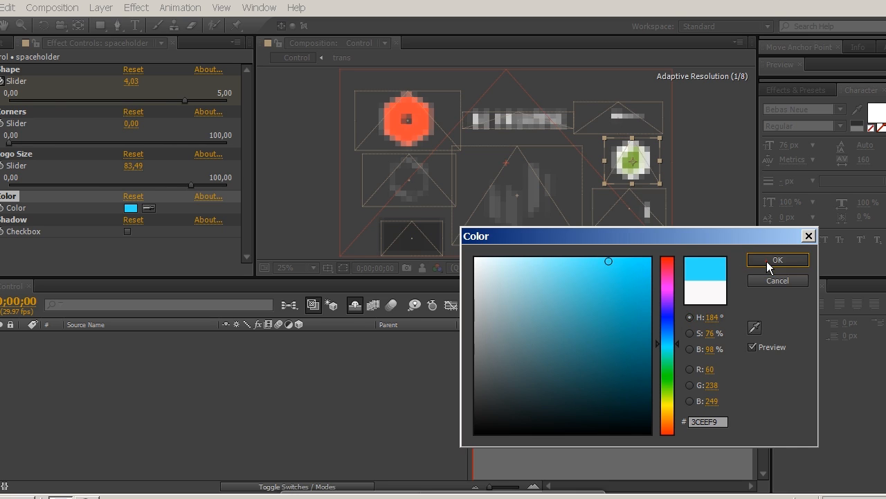
Step: Set the logo placeholder's color to near-black #191A1A and enable its Shadow checkbox
click(131, 208)
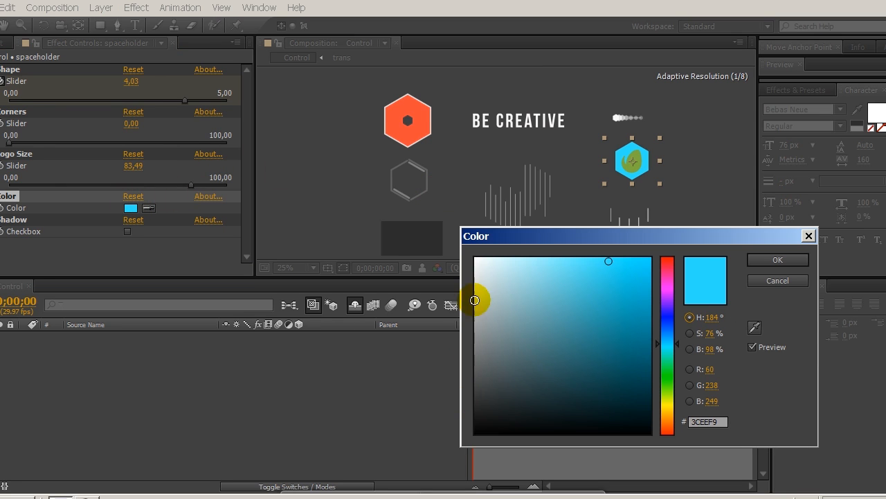
click(484, 415)
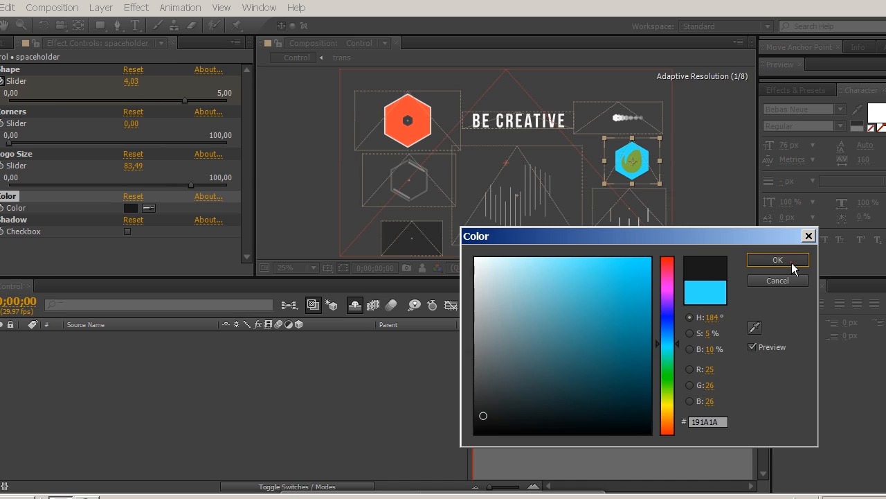
click(792, 262)
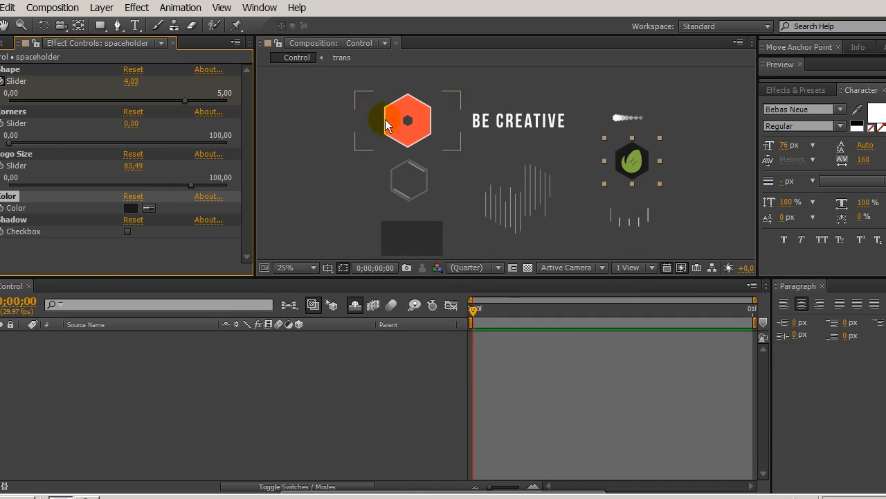
click(127, 232)
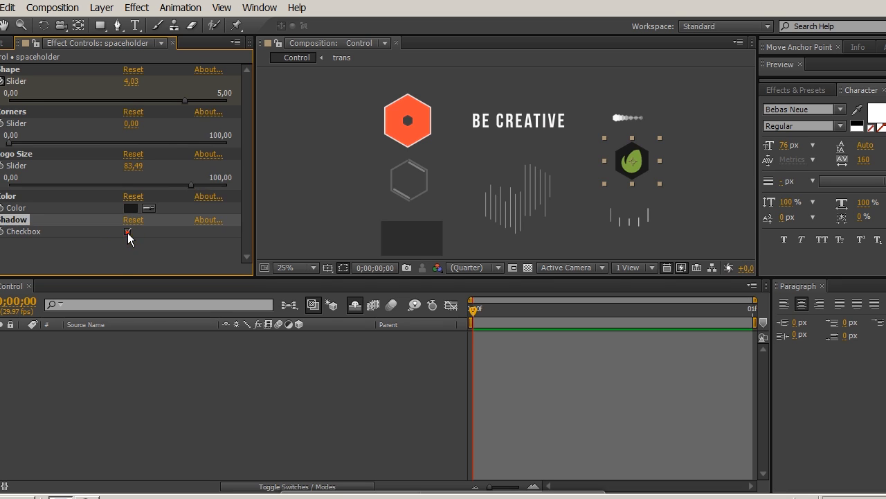
Step: Set the color of the BE CREATIVE text layer to dark grey #272727
click(417, 129)
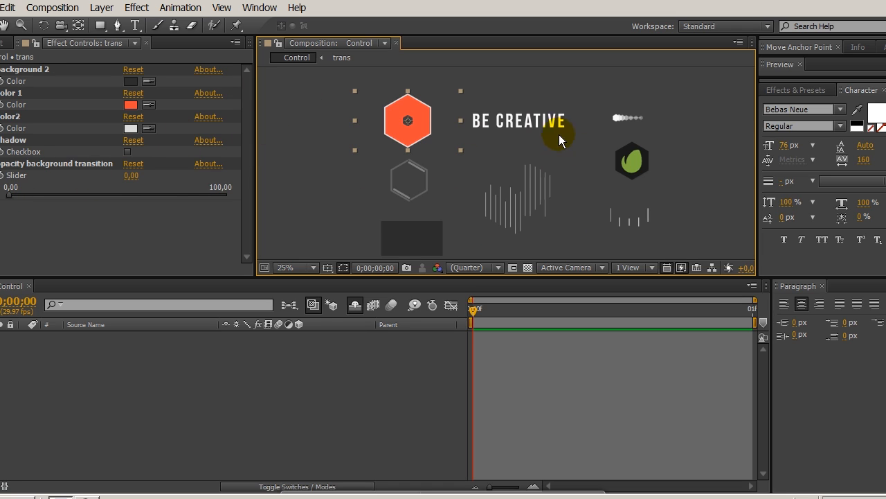
click(539, 128)
click(414, 237)
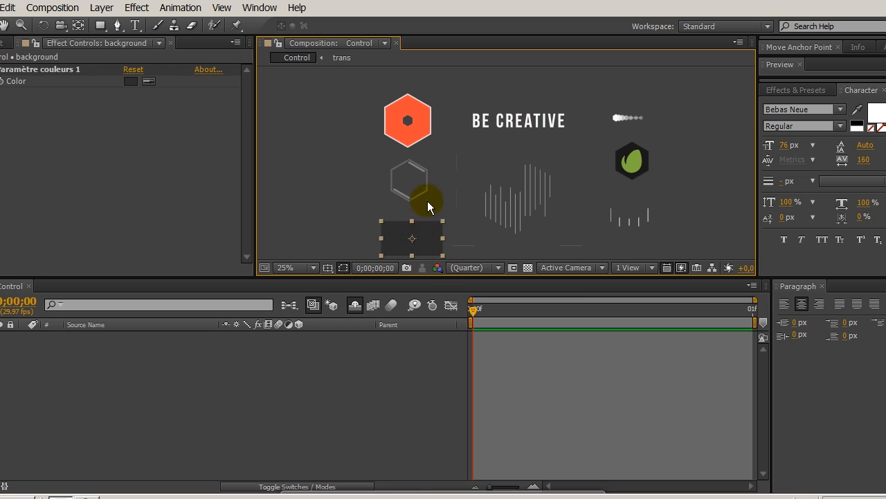
click(497, 122)
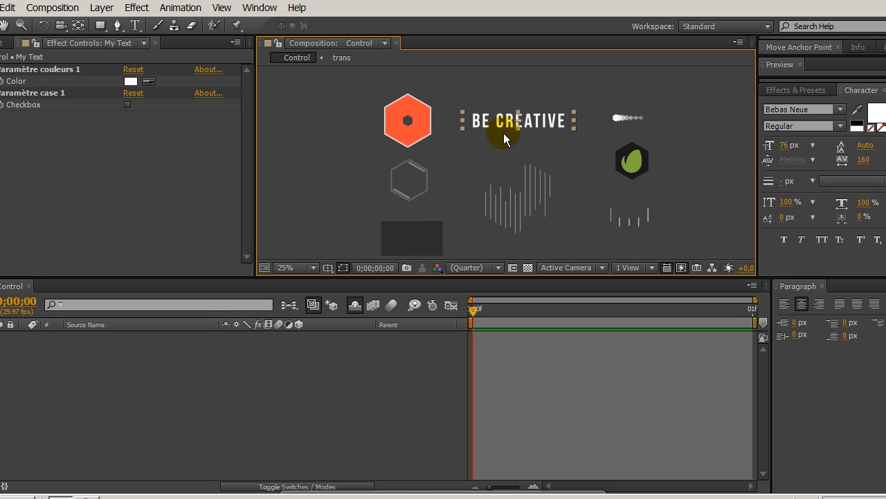
click(132, 82)
drag(499, 277, 453, 403)
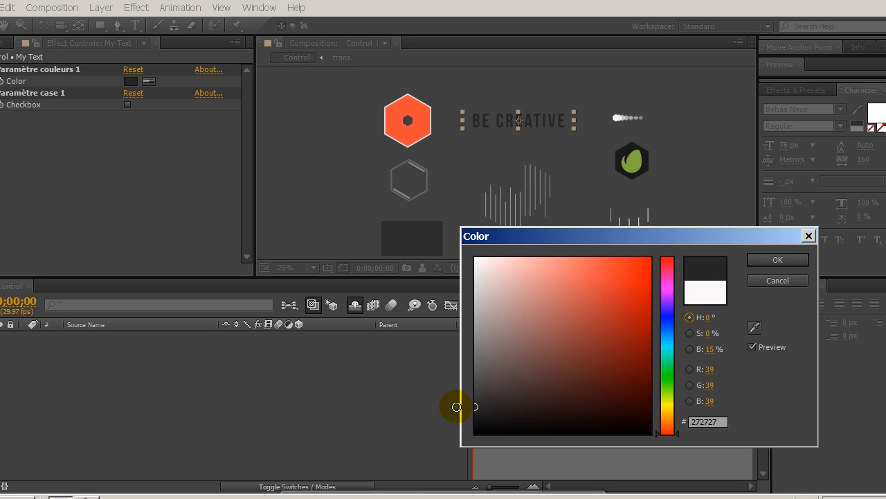
click(778, 259)
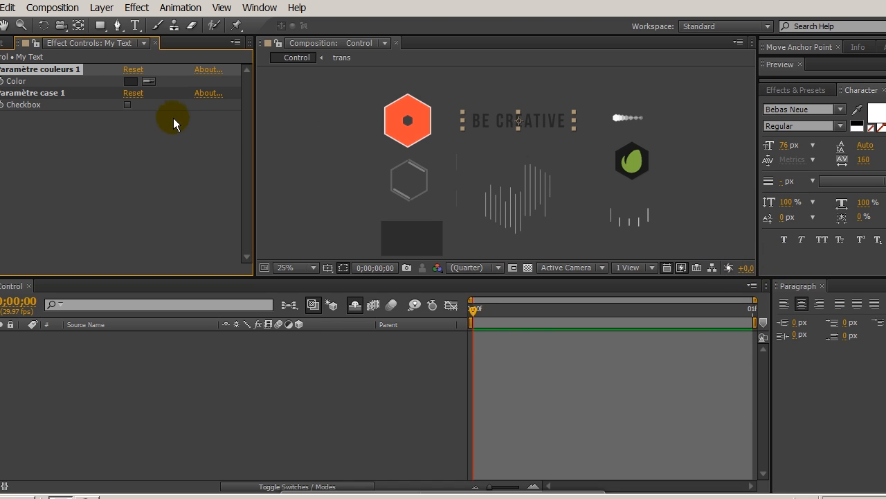
click(128, 110)
click(129, 105)
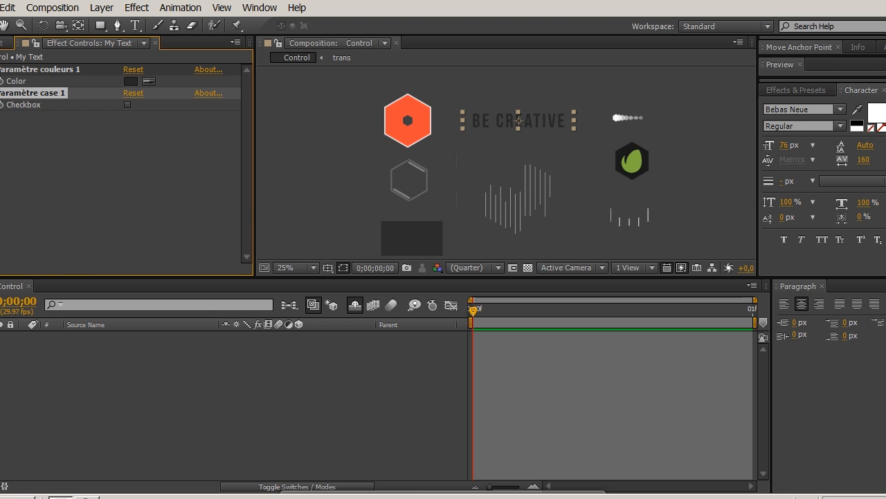
Step: Open the My Text composition from the project's items
click(3, 42)
scroll(42, 242, down, 2)
scroll(41, 244, down, 1)
click(18, 220)
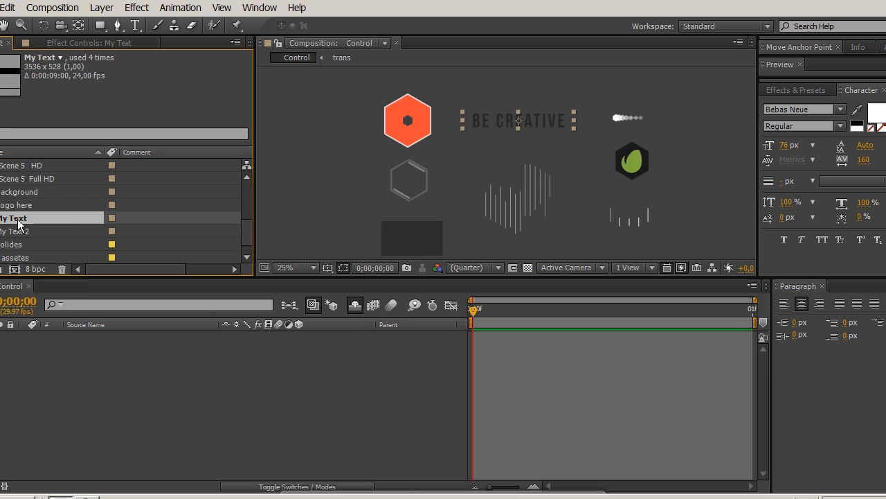
double_click(18, 220)
Step: Replace the BE CREATIVE text with "MY TEXTE" and return to the Control composition
click(135, 26)
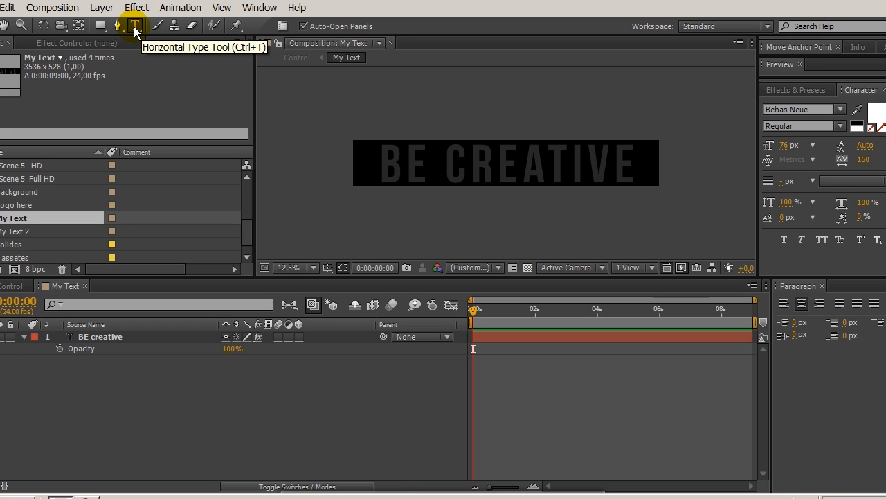
triple_click(494, 166)
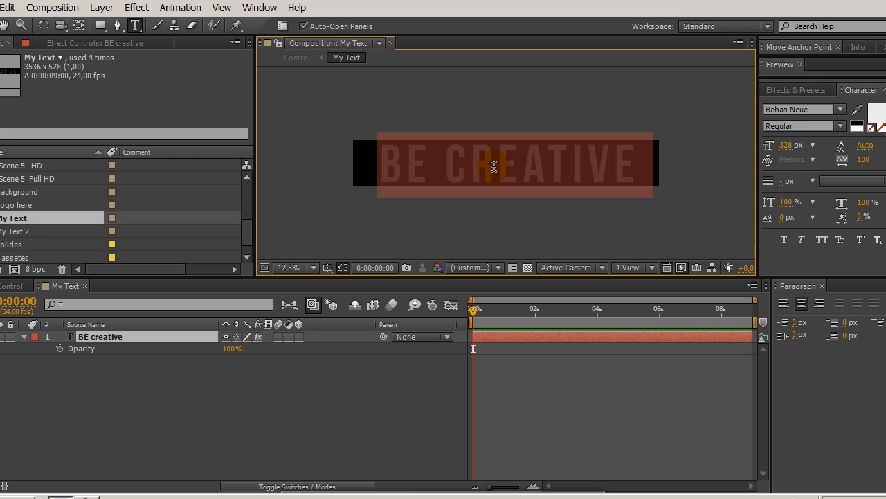
text(MY)
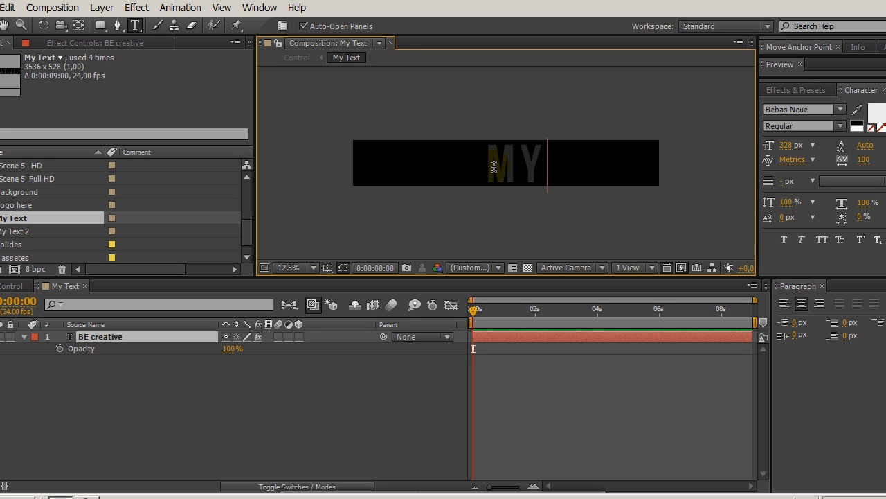
text( TEXTE)
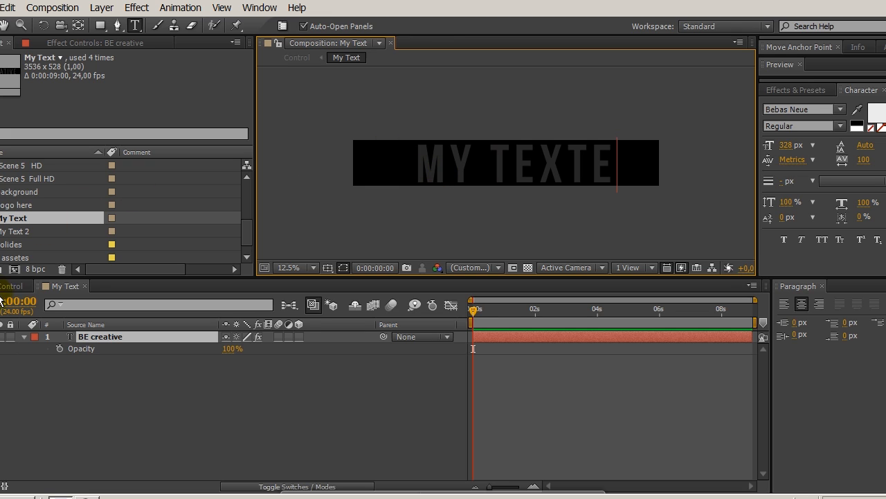
click(8, 286)
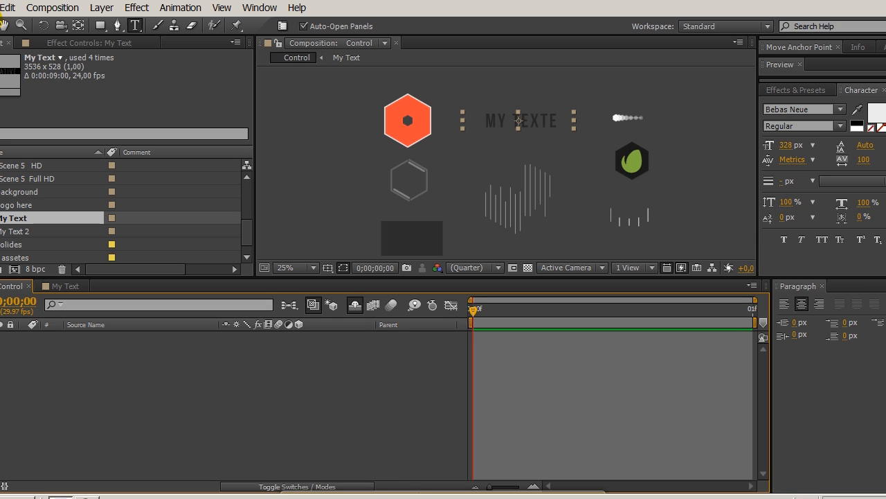
Step: Set the color of the background layer in the Control composition to light blue
click(4, 26)
click(394, 243)
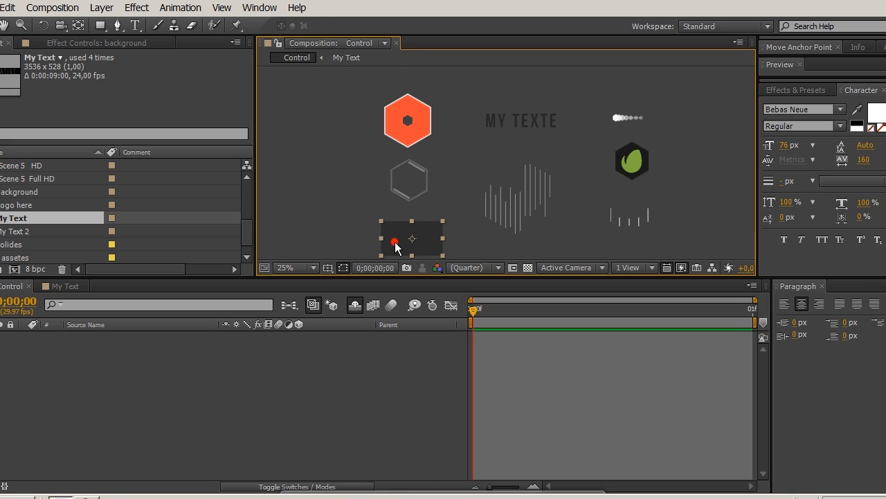
click(70, 43)
click(128, 82)
drag(534, 302, 471, 292)
mouse_move(485, 327)
mouse_down()
mouse_move(453, 351)
mouse_move(450, 289)
mouse_move(506, 246)
mouse_up()
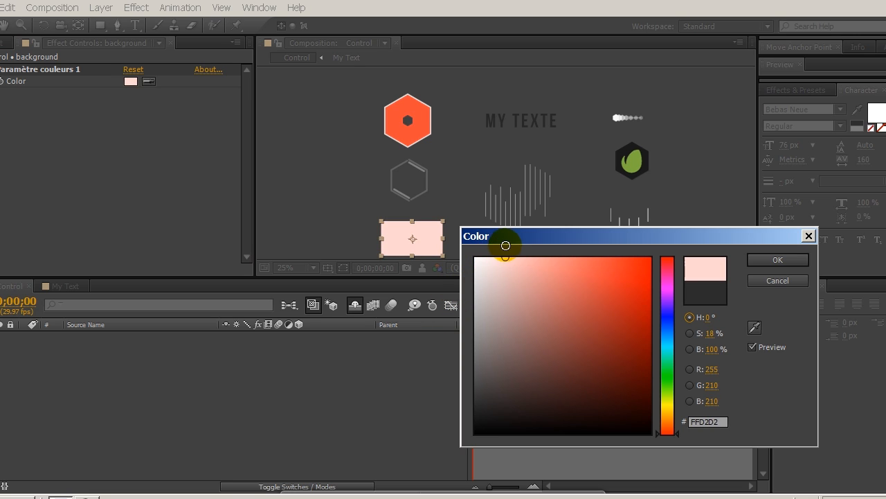
click(669, 338)
mouse_move(531, 259)
mouse_down()
mouse_move(588, 261)
mouse_move(580, 261)
mouse_up()
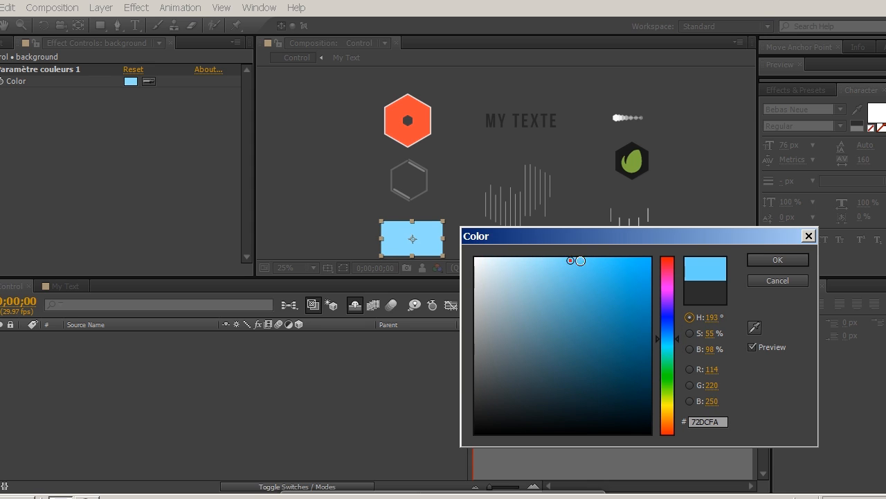
click(774, 261)
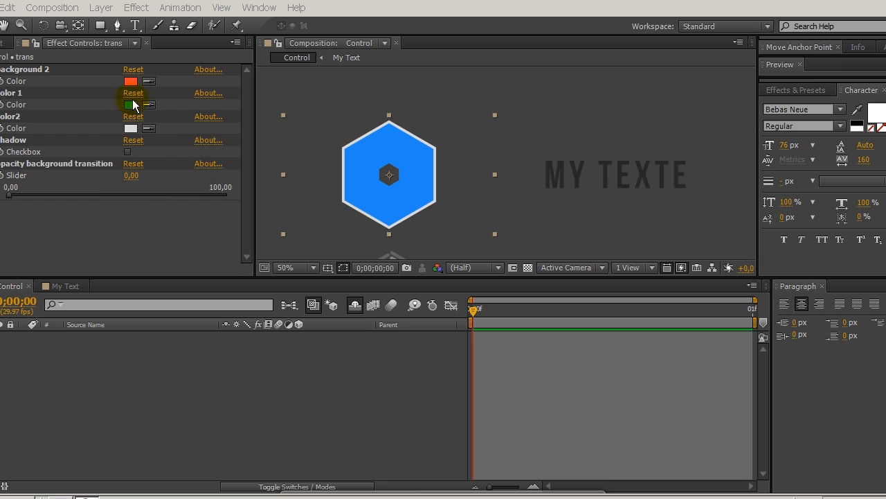
Step: Set the trans layer's Opacity background transition slider to 100 and check its background 2 color
click(133, 93)
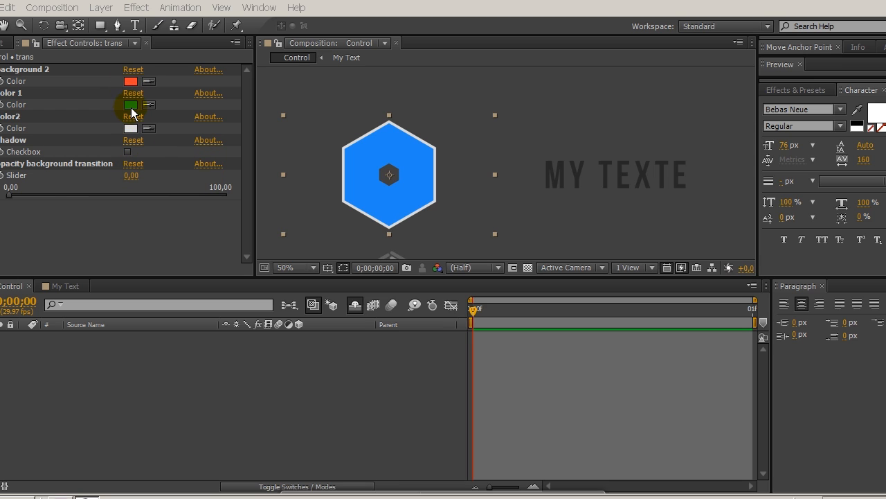
click(13, 194)
drag(260, 195, 257, 195)
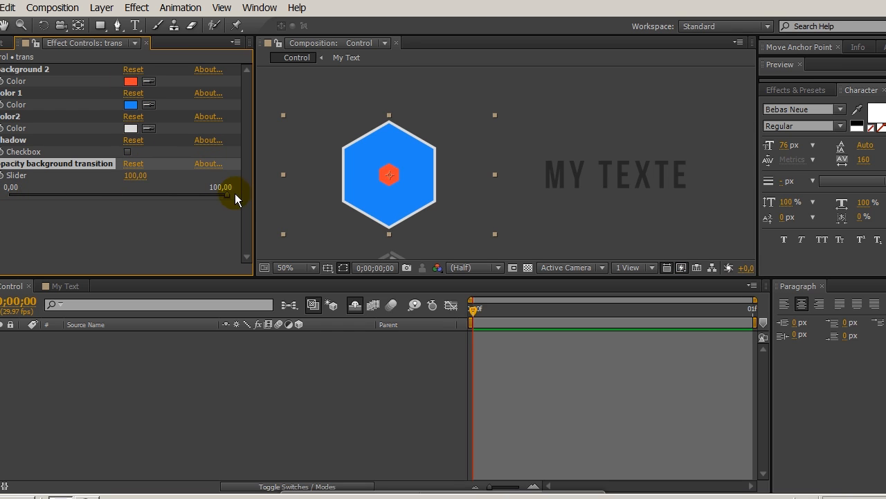
click(130, 82)
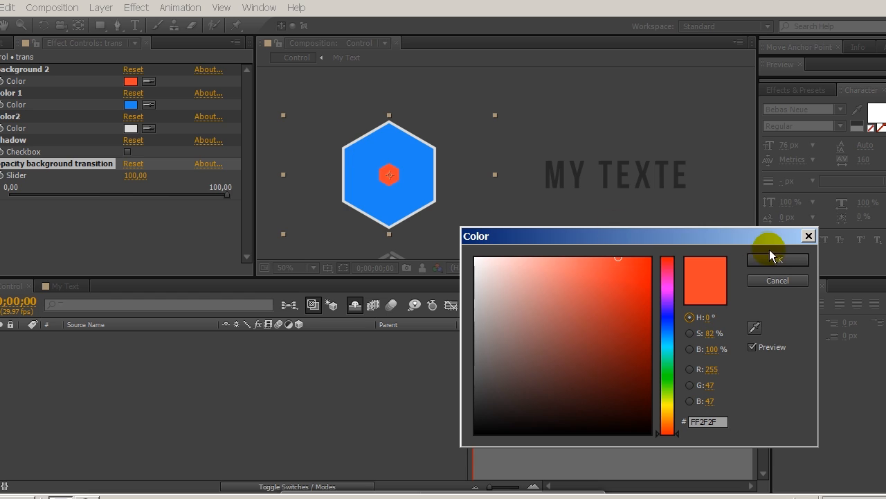
click(779, 258)
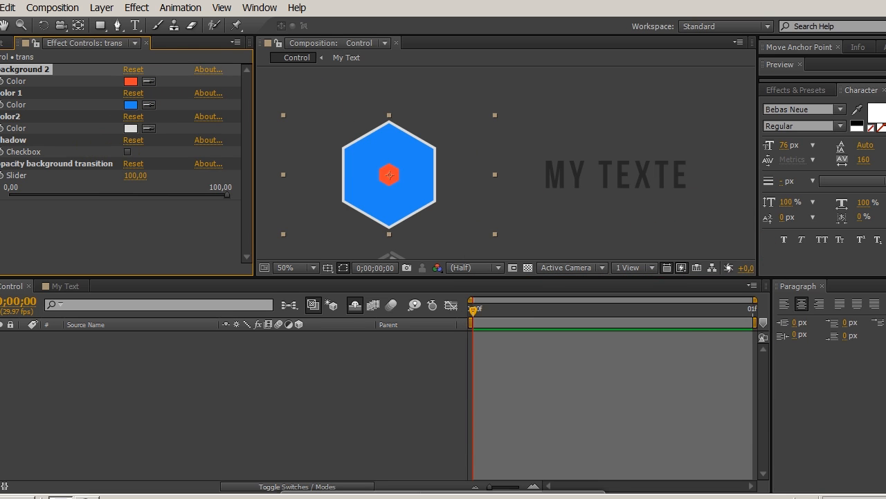
Step: Set the trans layer's Opacity background transition slider to 0 and deselect the layer
click(9, 140)
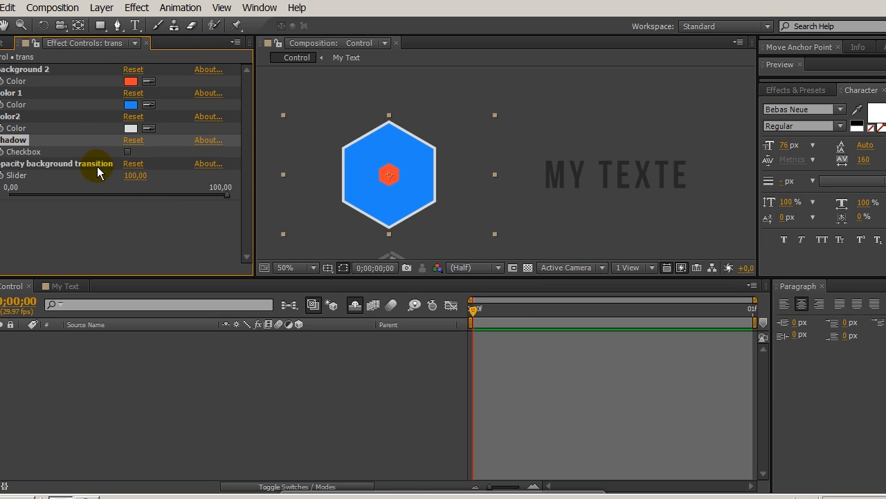
click(60, 167)
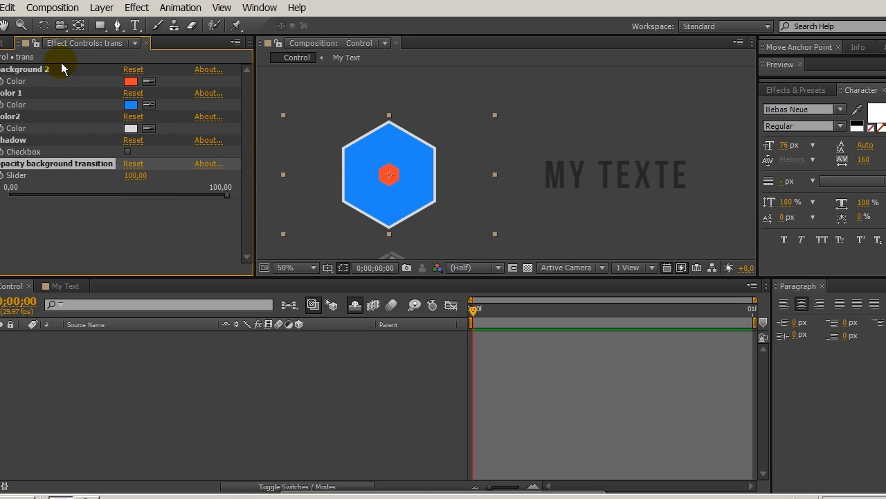
click(32, 68)
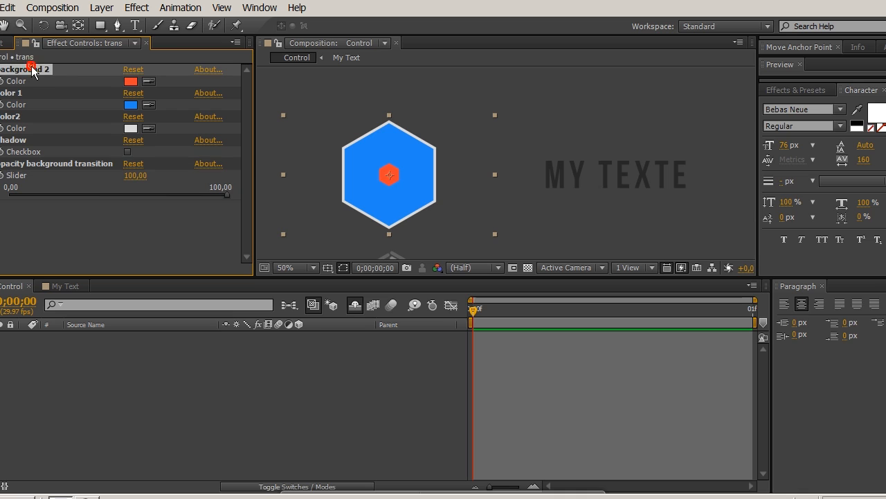
click(227, 195)
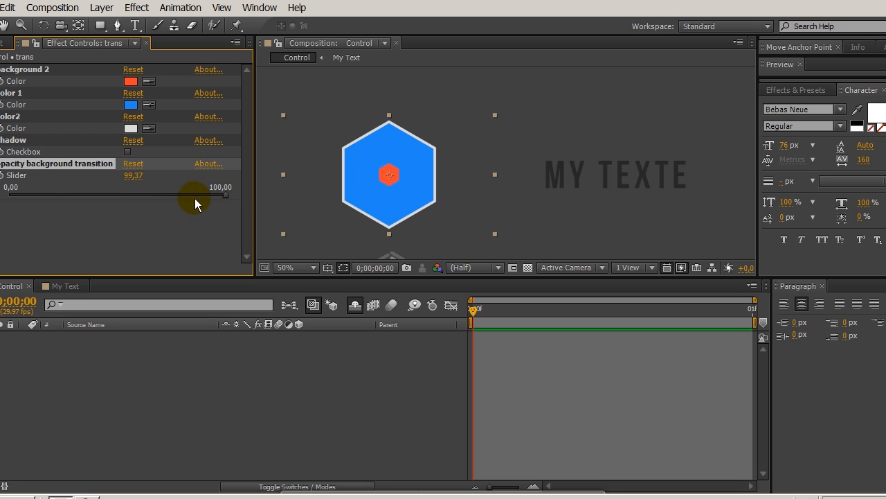
drag(149, 198, 5, 197)
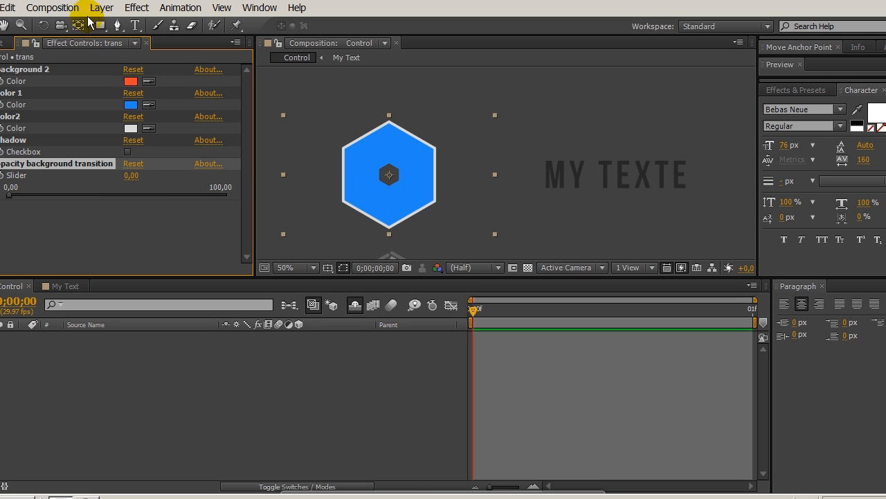
click(106, 358)
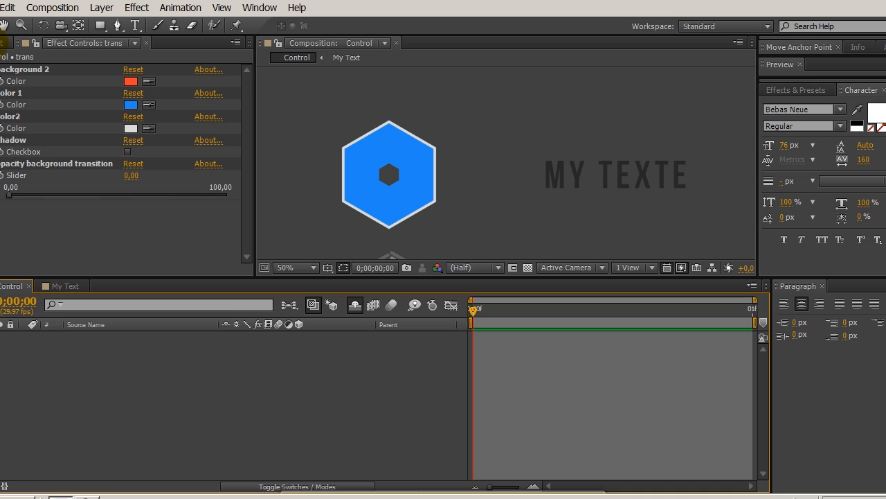
Step: Open the Scene 1 Full HD composition and move the current time to 0;00;22 with the whole frame in view
click(2, 43)
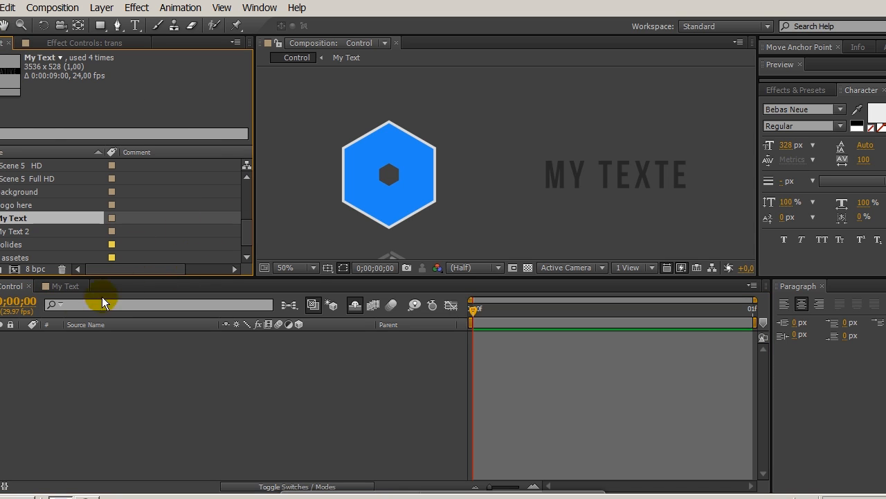
drag(245, 228, 256, 179)
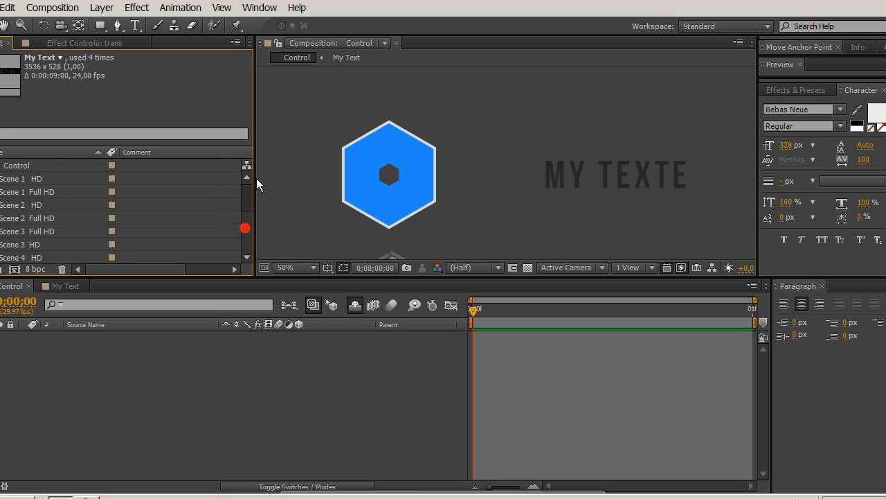
double_click(23, 193)
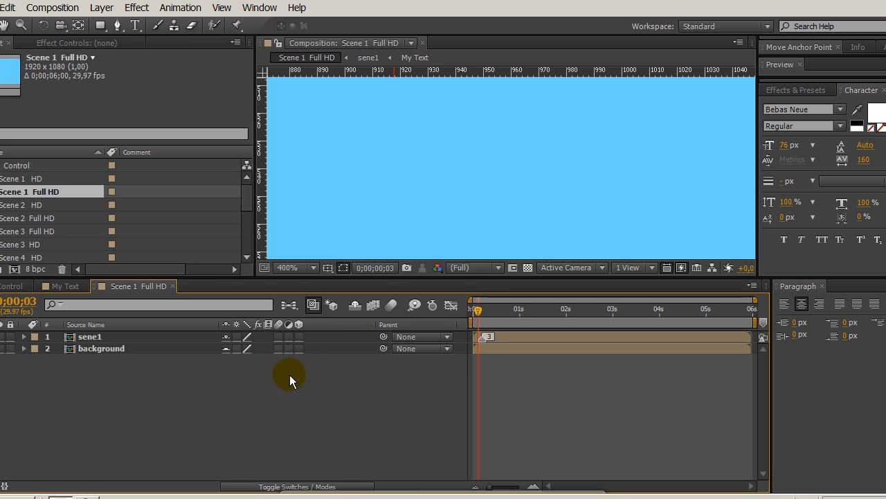
scroll(449, 213, down, 8)
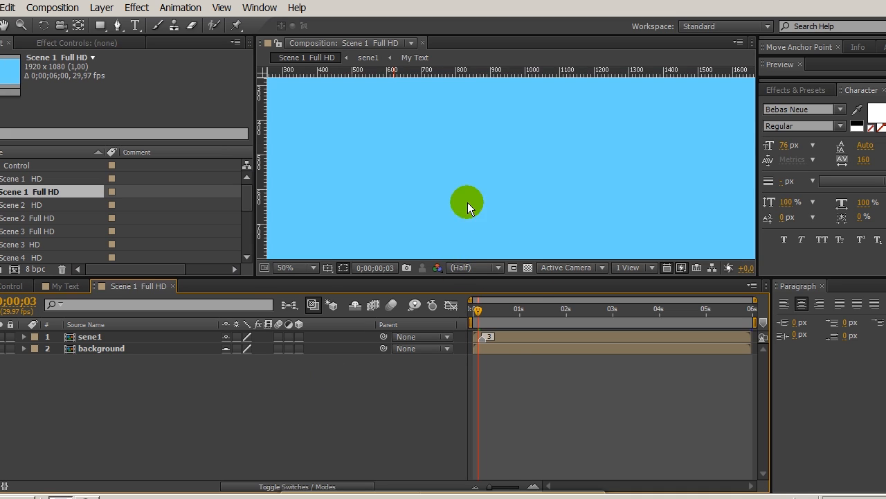
drag(475, 307, 505, 315)
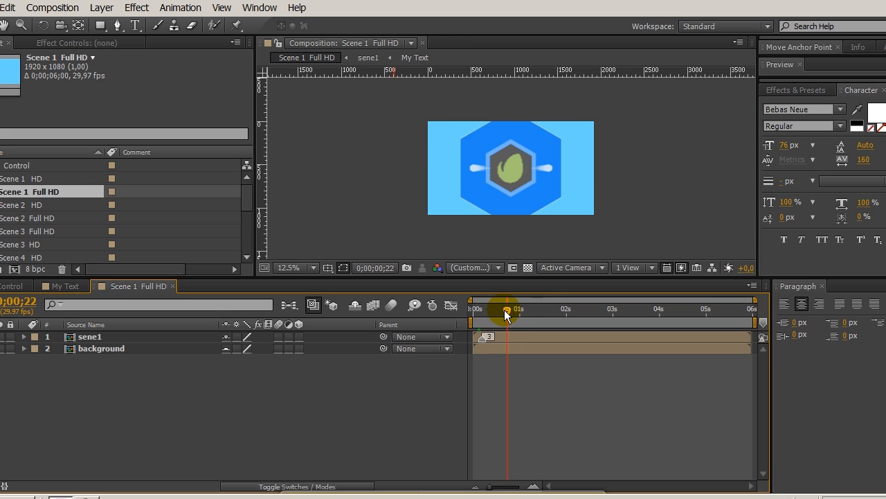
Step: Import the video Palma Pictures arrives in Barcelona.mov and place it between the sene1 and background layers
click(89, 336)
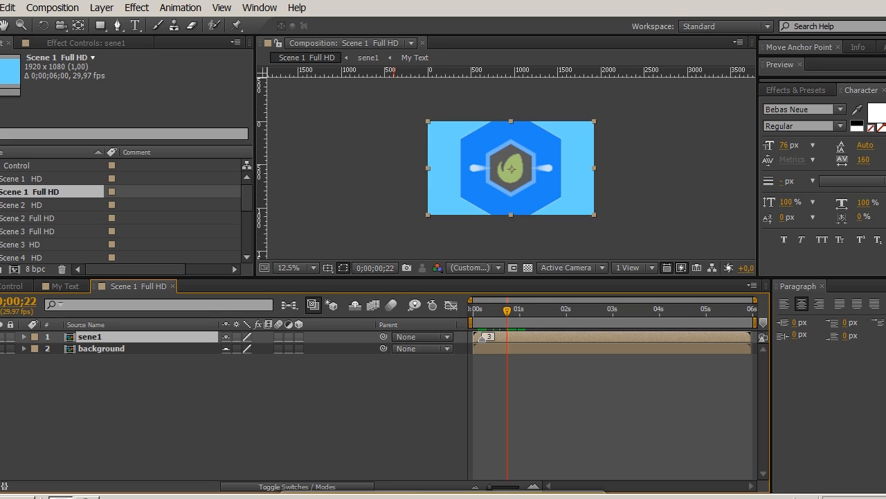
click(3, 8)
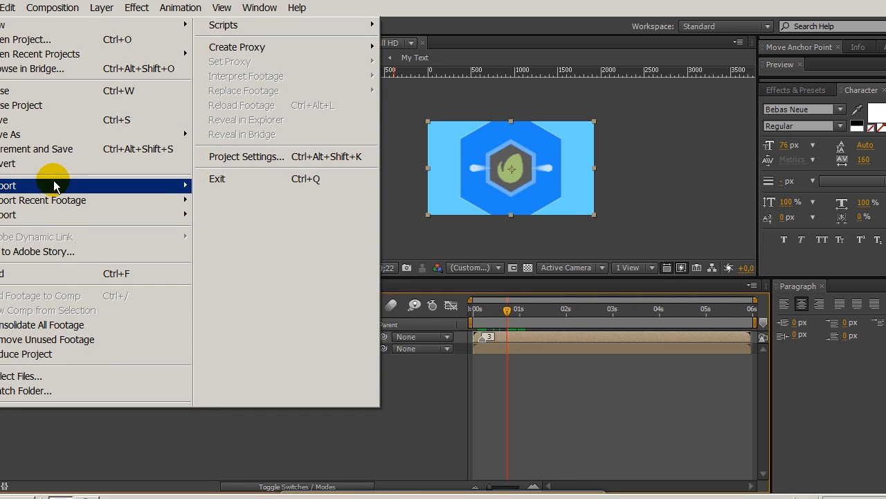
mouse_move(54, 184)
click(229, 185)
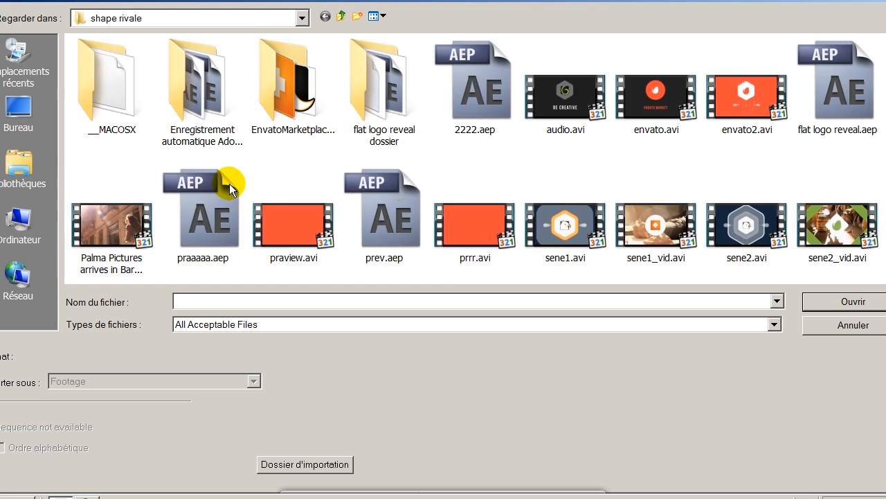
double_click(104, 234)
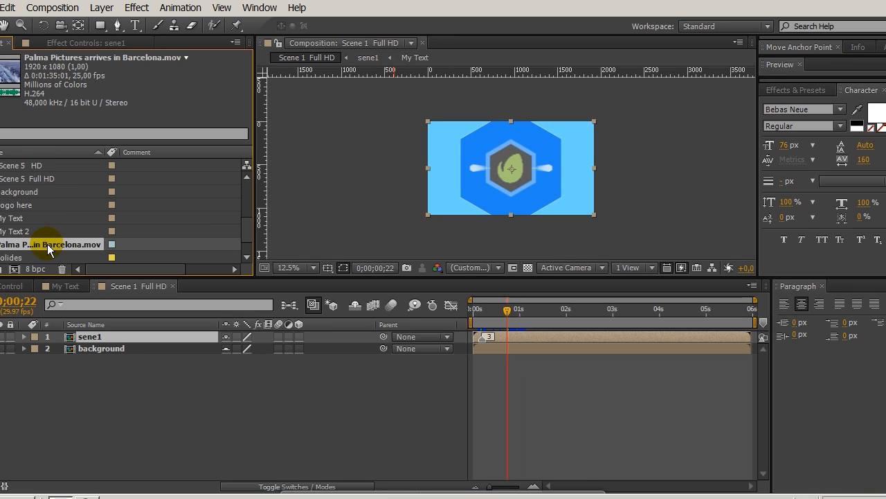
drag(49, 249, 97, 344)
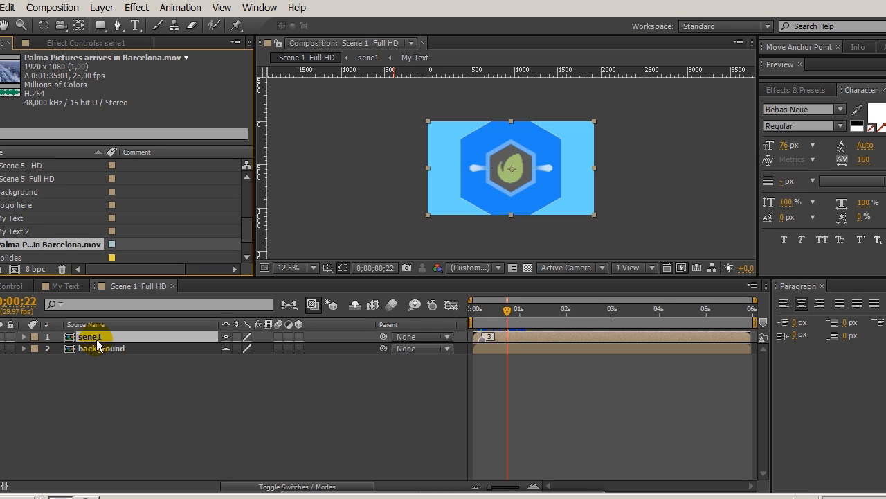
drag(98, 345, 97, 345)
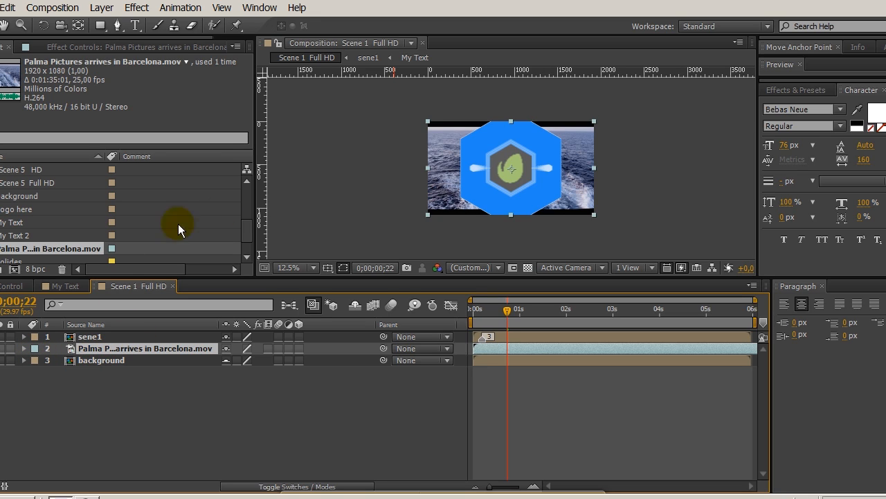
Step: Scale the Barcelona video layer to 122% so it fills the frame, and collapse its properties
click(24, 349)
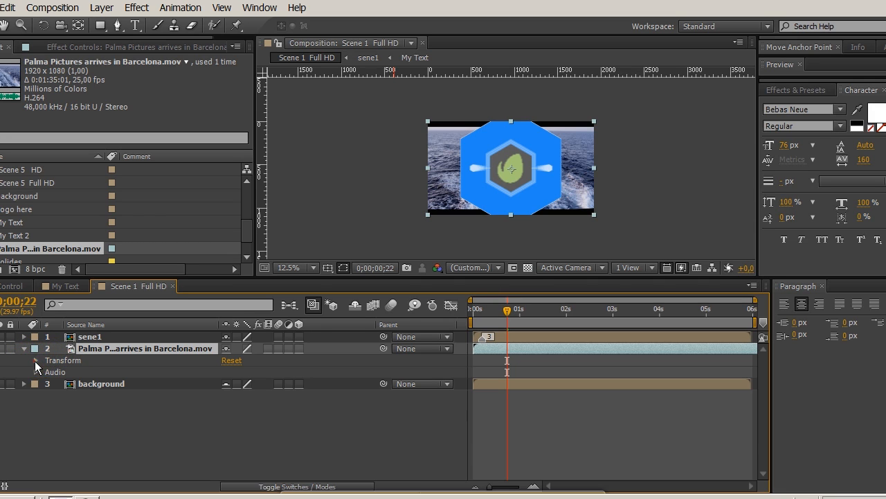
click(36, 361)
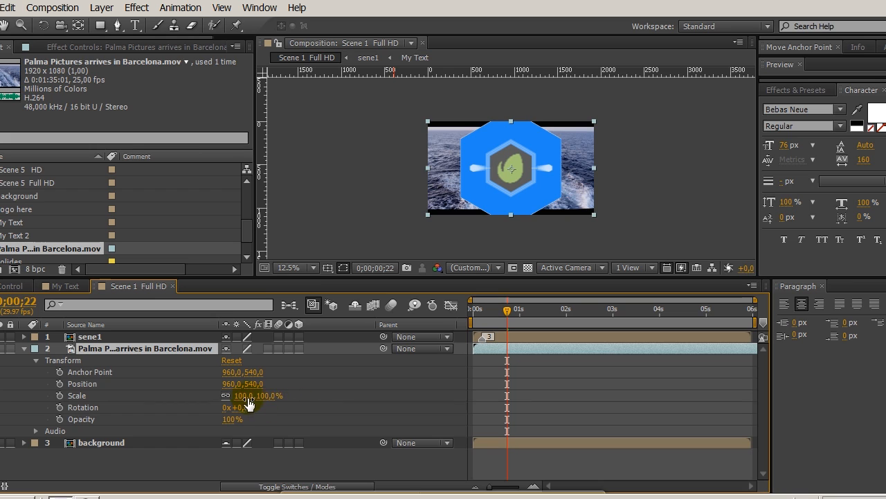
drag(243, 395, 266, 403)
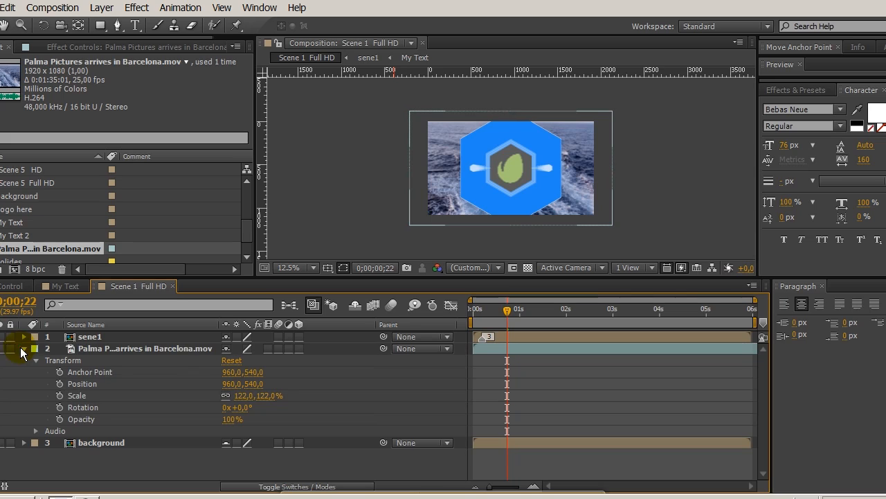
click(23, 349)
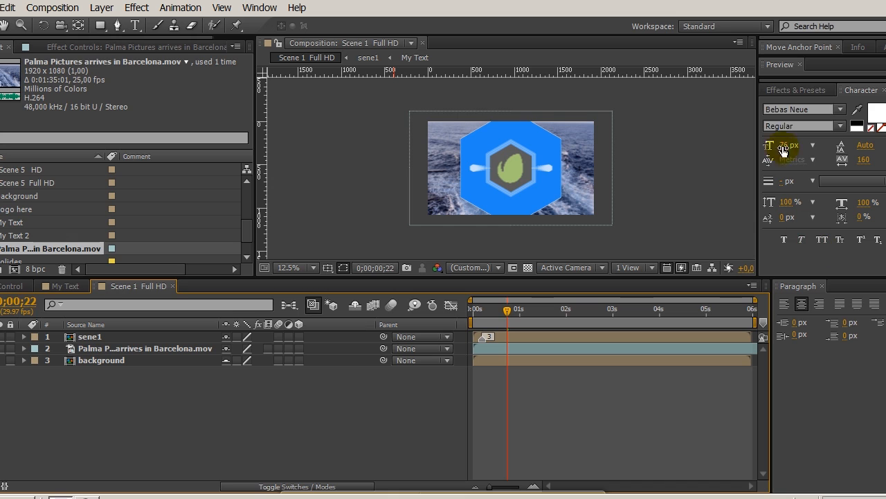
Step: Expand the preview controls and play a RAM preview of Scene 1 Full HD over the video, stopping it after a while
click(781, 66)
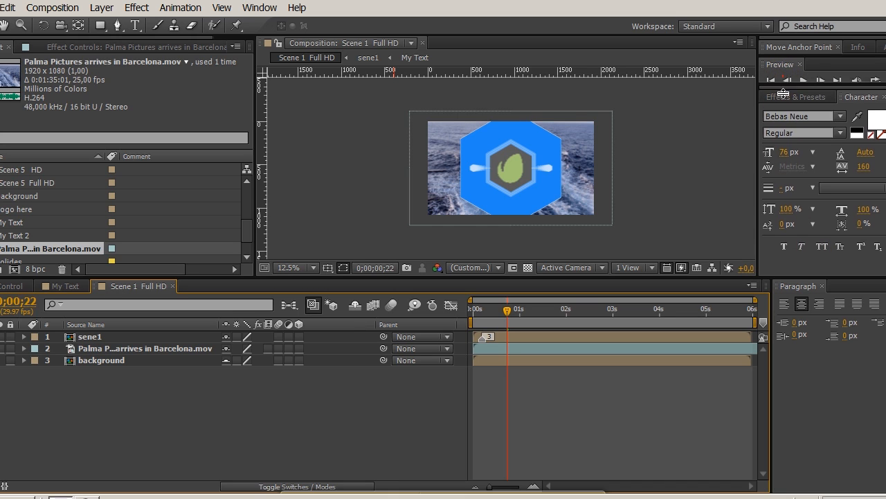
click(880, 80)
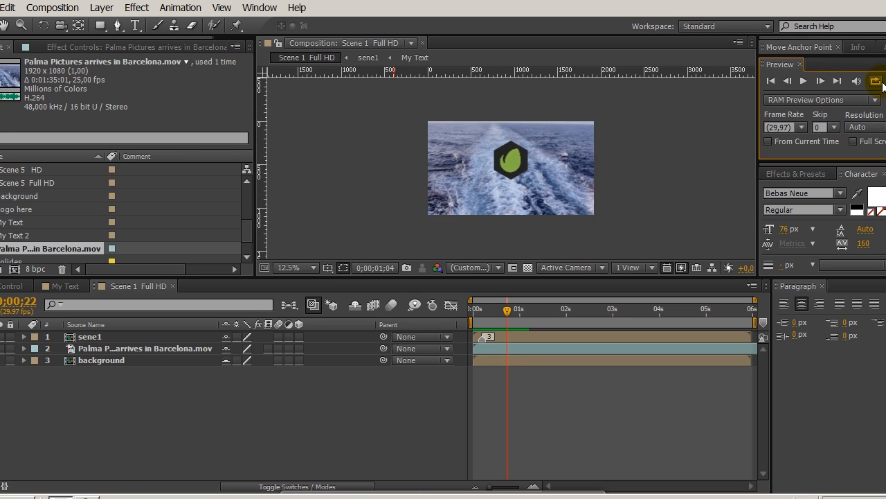
click(882, 82)
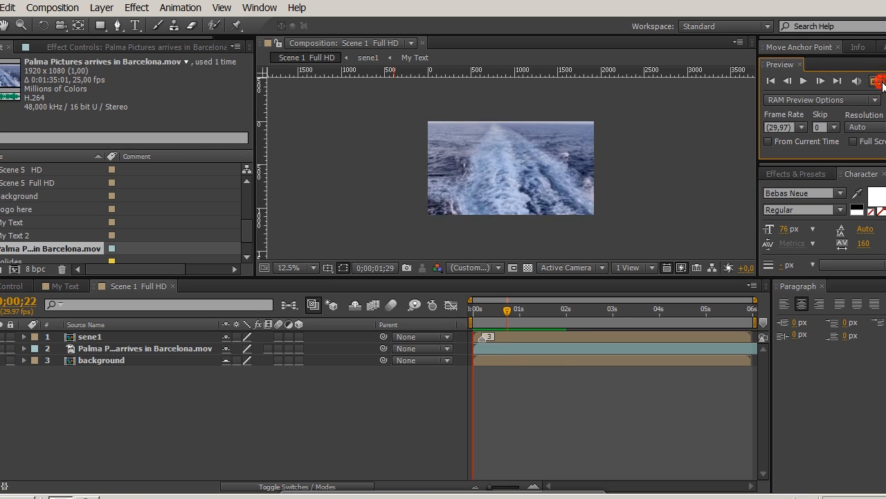
key(space)
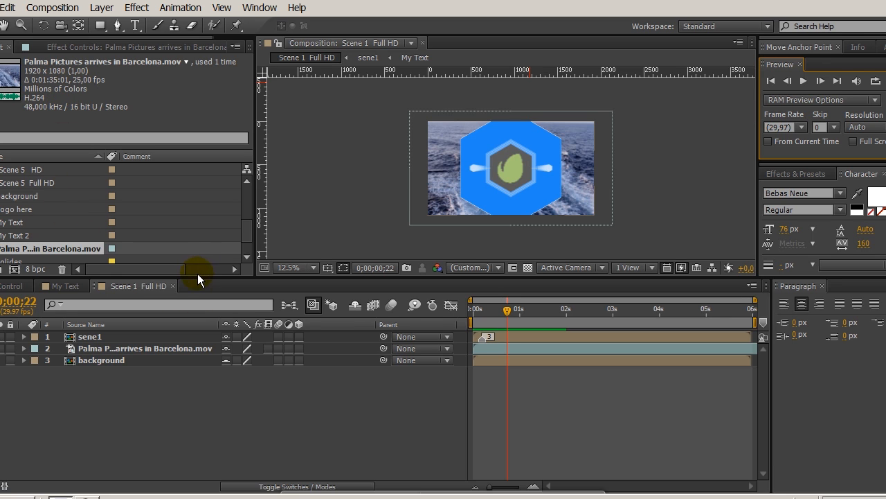
Step: Enlarge the project item area and show the list of scene compositions
drag(197, 276, 198, 351)
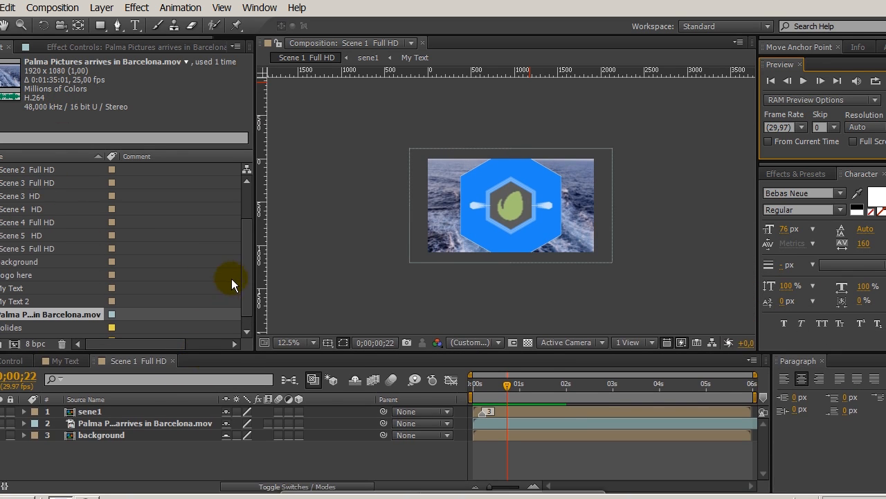
drag(245, 268, 245, 244)
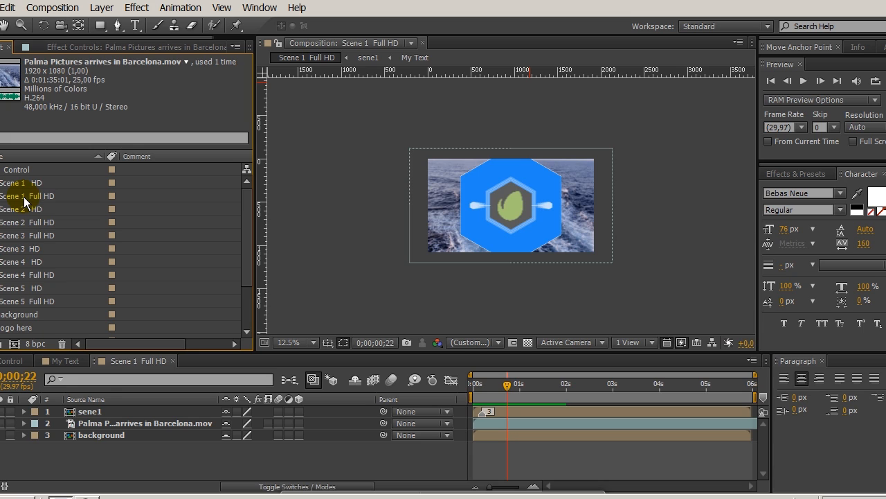
Step: Open the Scene 4 HD composition and scrub its timeline to 0;00;00;25
scroll(58, 238, down, 1)
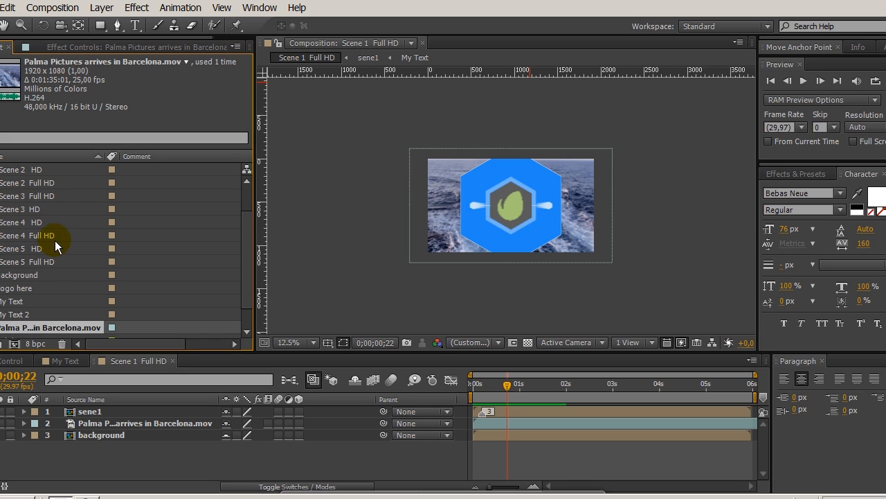
double_click(28, 222)
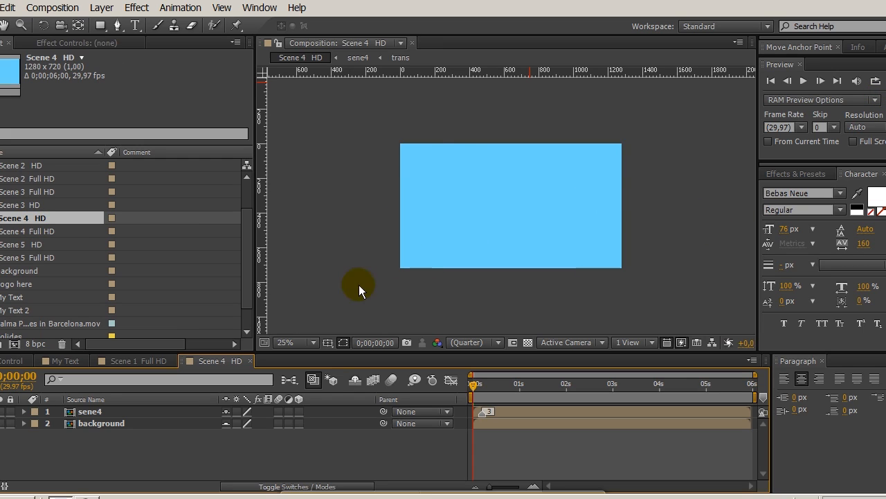
drag(471, 385, 513, 391)
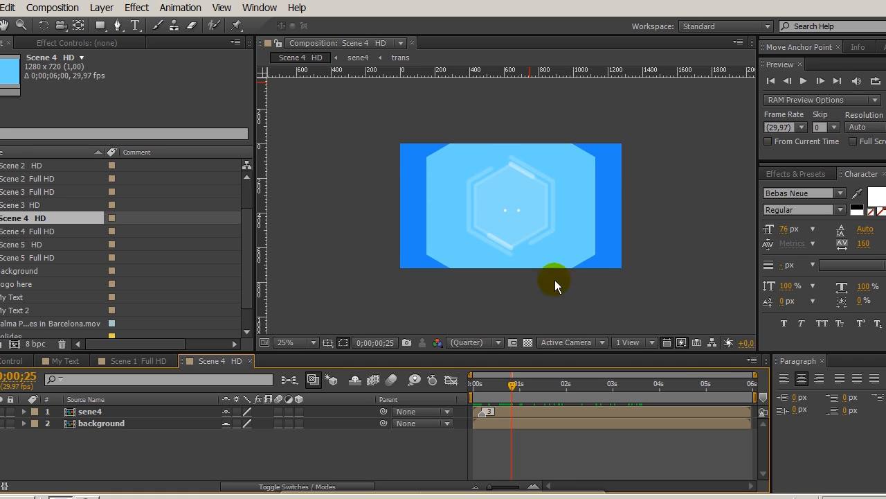
Step: Shorten the Scene 4 HD work area so it ends at about 4 seconds, checking the frame at 0;00;04;01
mouse_move(753, 396)
mouse_down()
mouse_move(543, 396)
mouse_move(757, 398)
mouse_move(572, 396)
mouse_up()
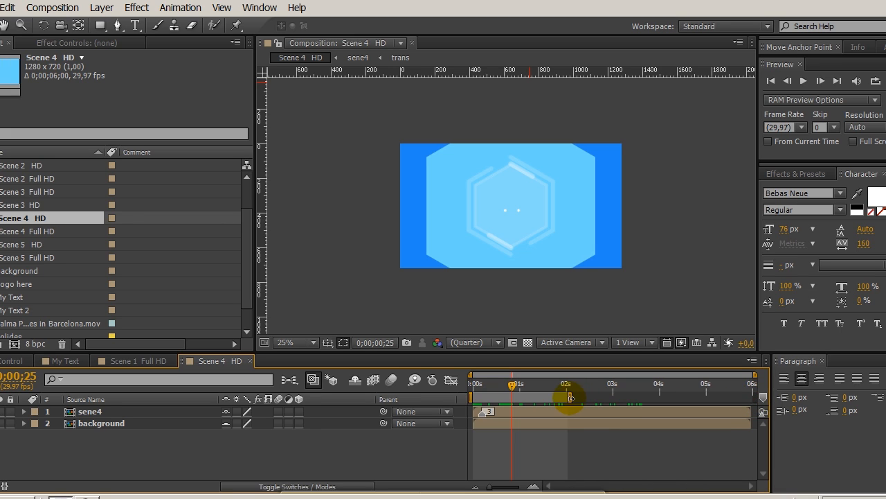
drag(509, 385, 651, 389)
mouse_move(570, 397)
mouse_down()
mouse_move(661, 399)
mouse_move(661, 384)
mouse_up()
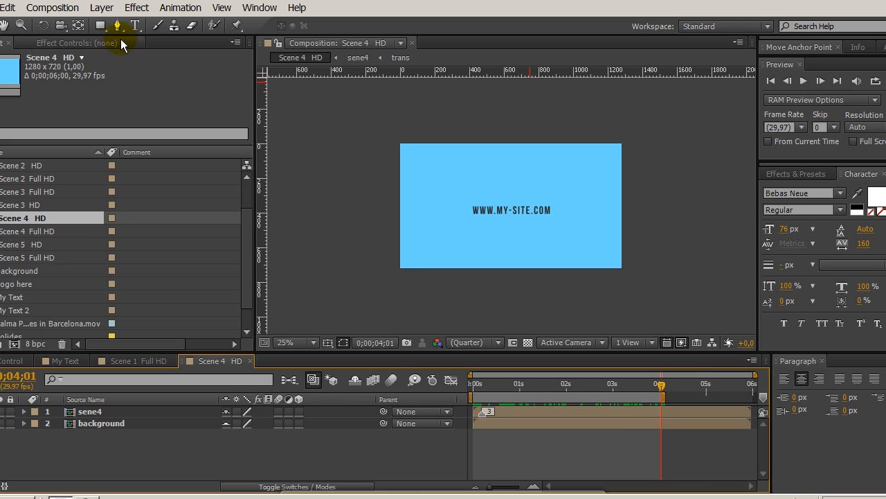
Step: Send Scene 4 HD to the render queue with Pre-render and enlarge the queue area
click(48, 8)
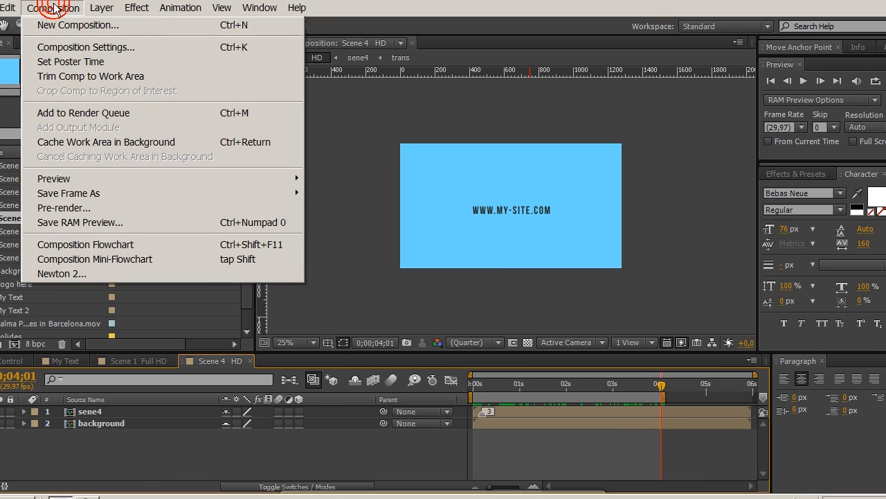
click(75, 209)
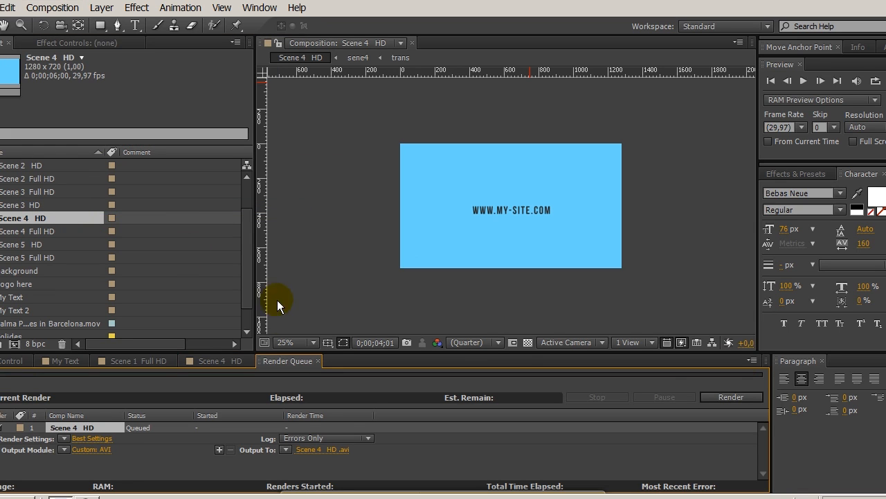
drag(313, 352, 309, 285)
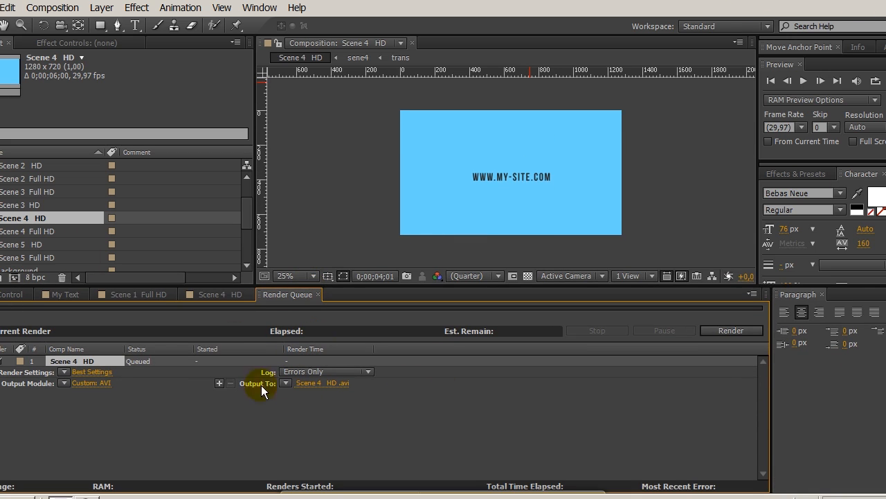
Step: Keep AVI as the format in the output module settings and enable audio output at 48,000 kHz, 16 Bit, Stereo
click(85, 383)
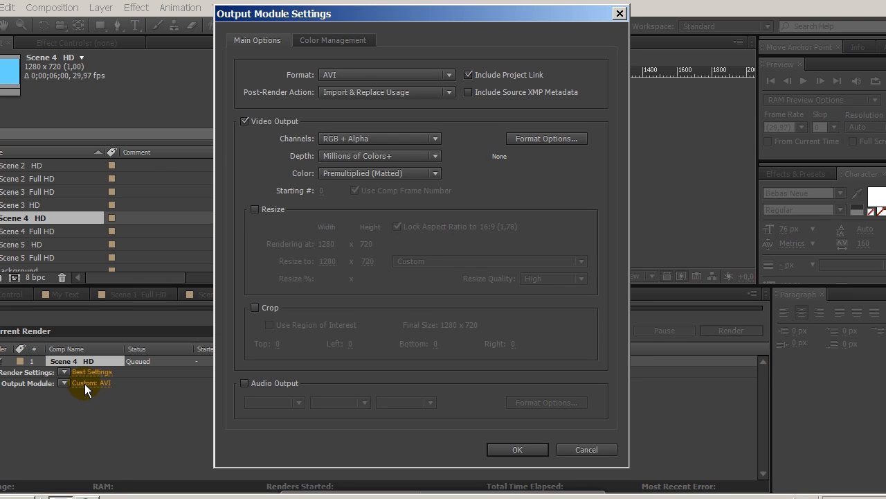
click(378, 74)
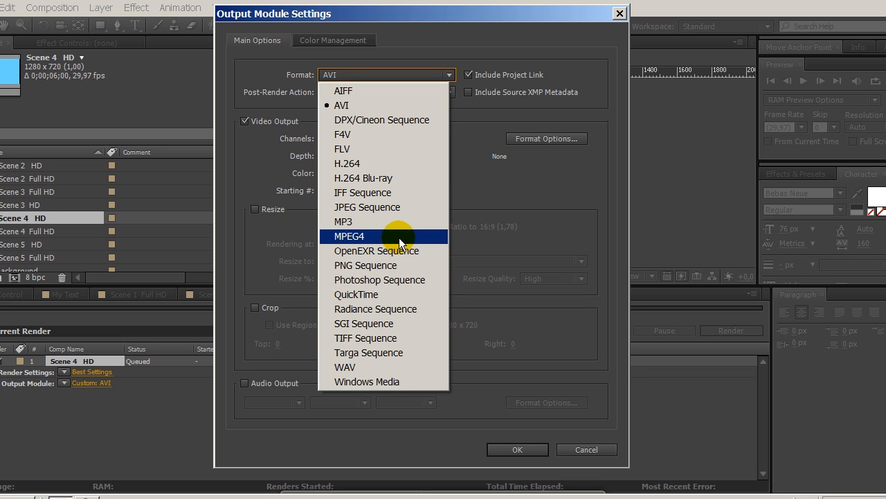
click(392, 426)
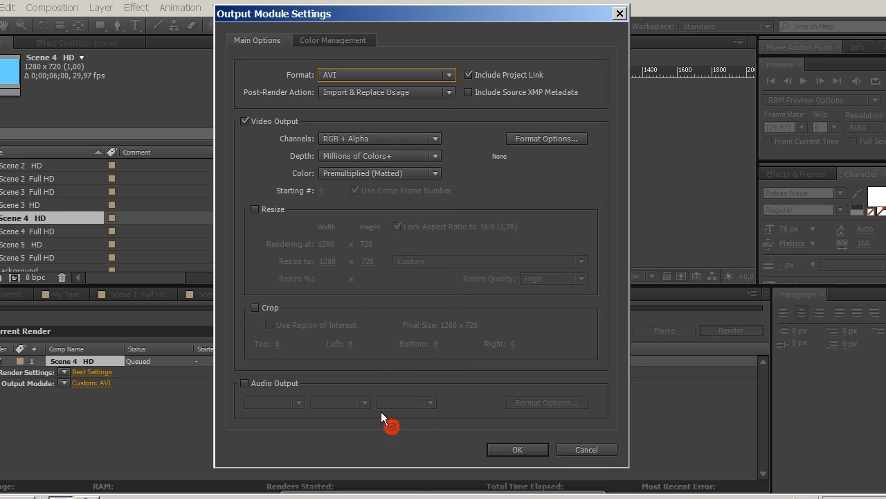
click(248, 385)
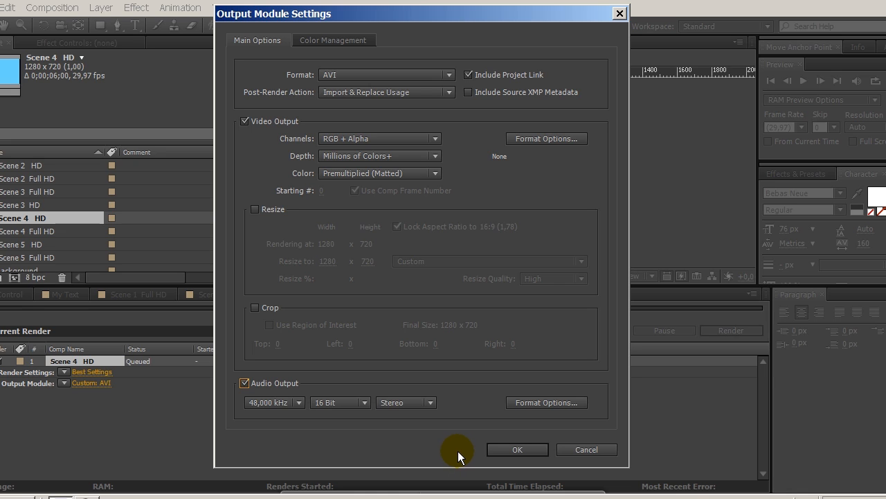
click(496, 452)
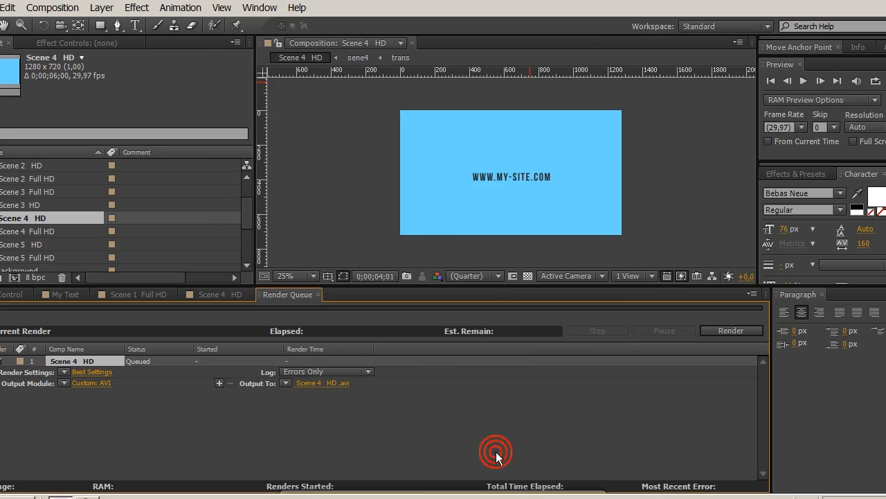
Step: Set the output file to my logo in the final icons folder, replacing the existing my logo.avi, and start the render
click(316, 385)
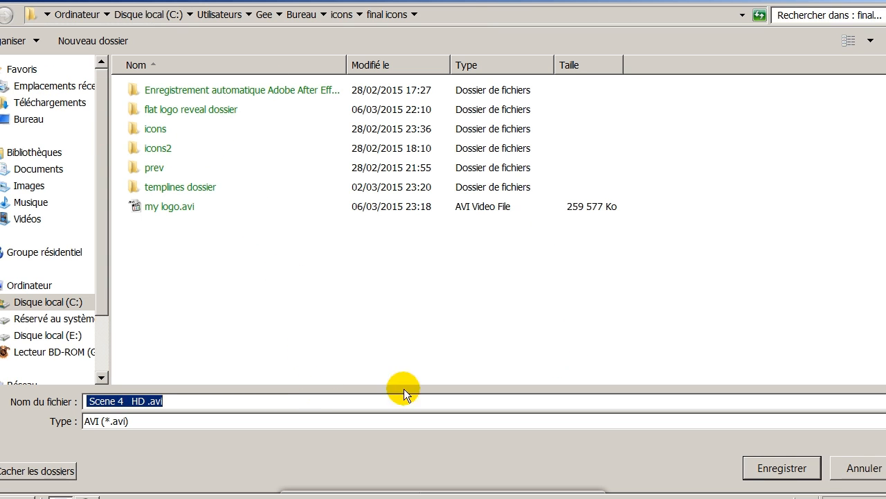
text(hahd)
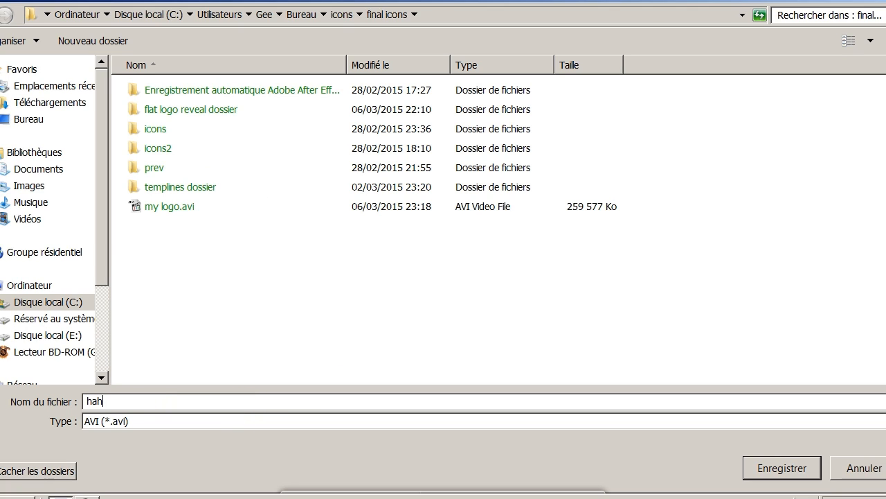
key(BackSpace)
key(BackSpace)
key(BackSpace)
key(BackSpace)
text(m)
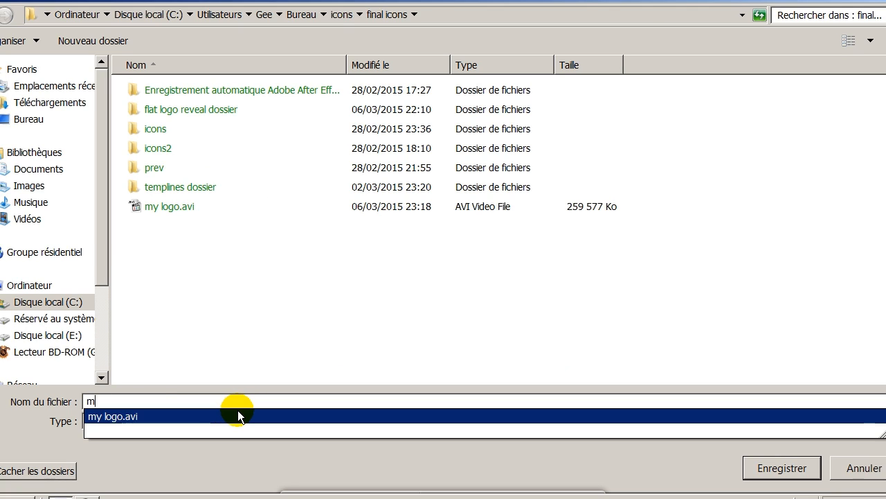
text(y logo)
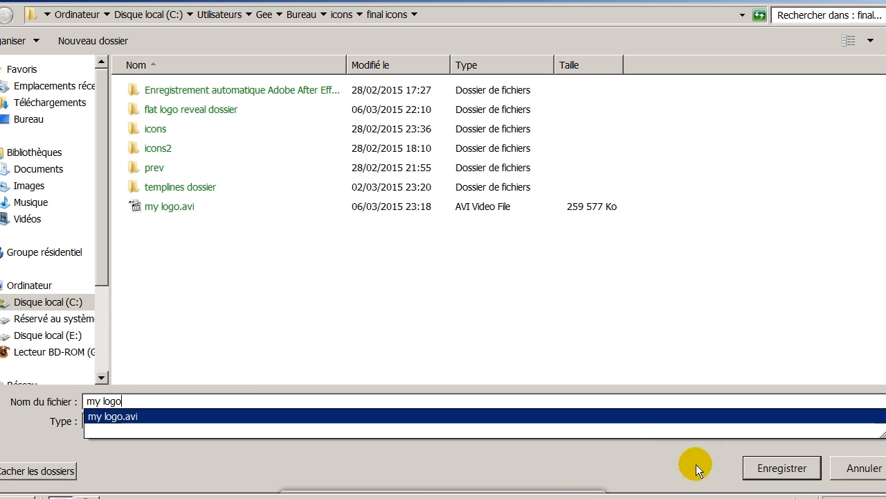
click(600, 470)
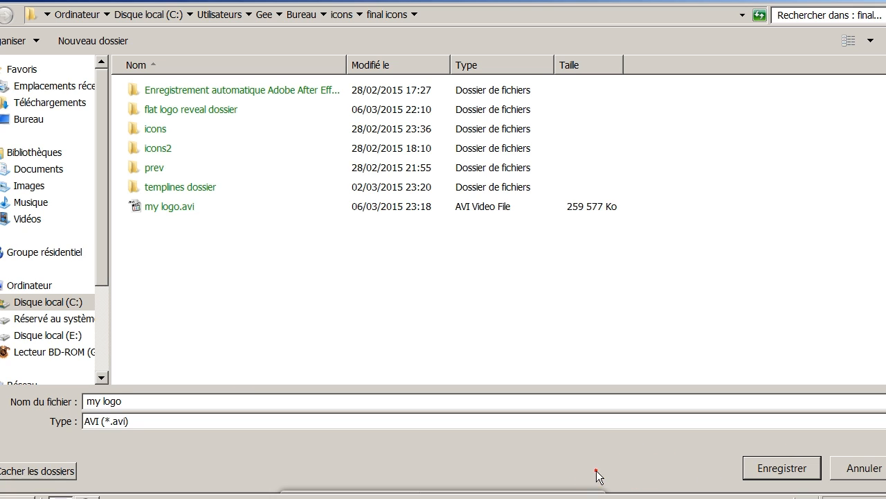
click(761, 468)
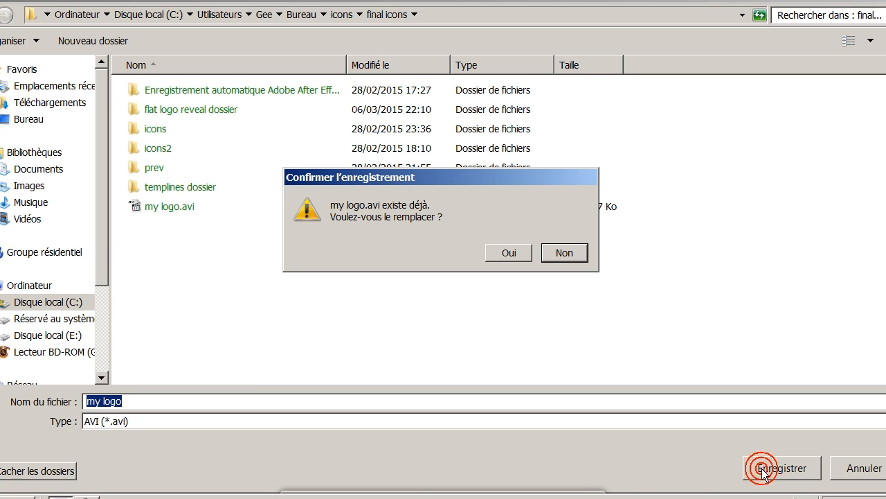
click(528, 252)
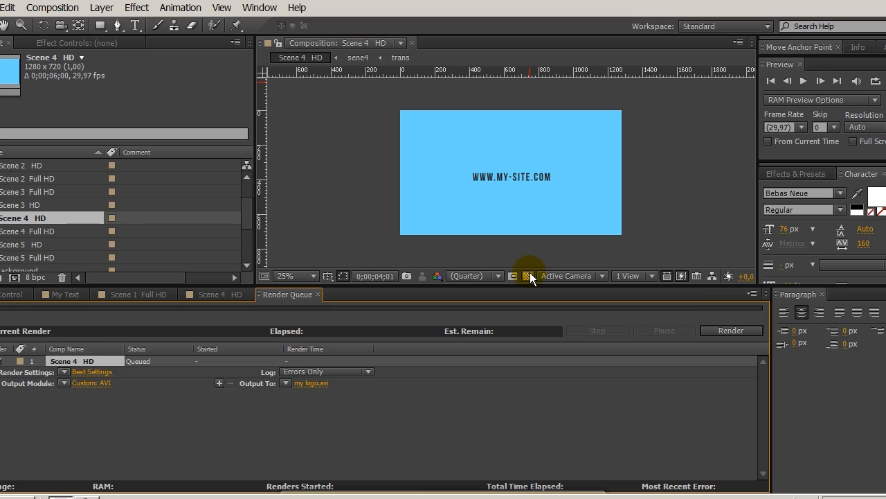
click(727, 333)
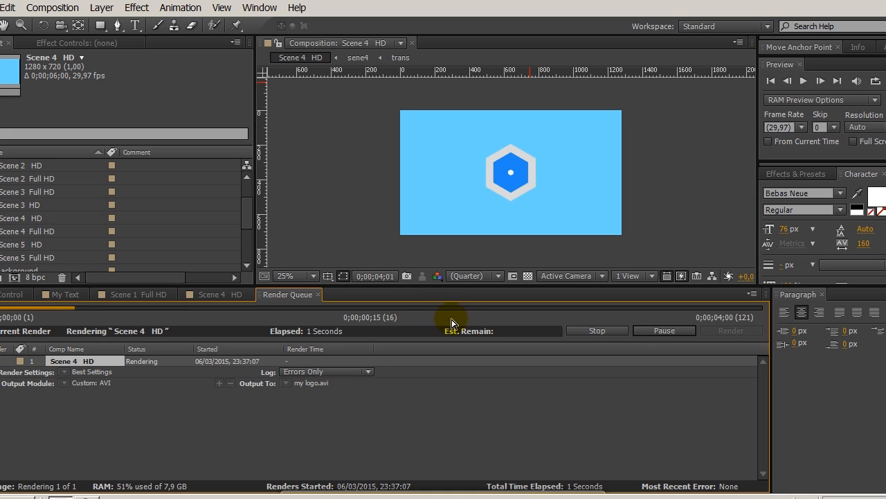